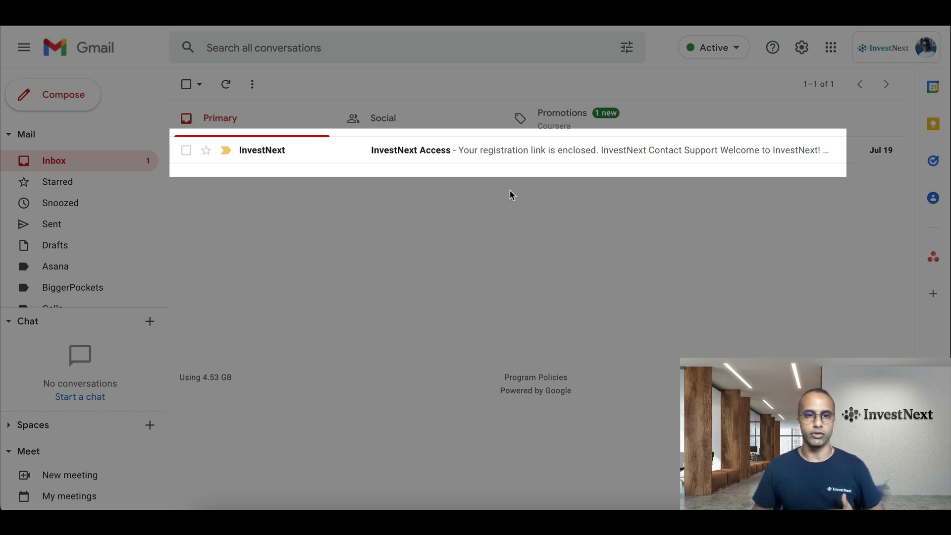
Open the InvestNext Access welcome email and scroll down to its account registration link.
left_click(512, 158)
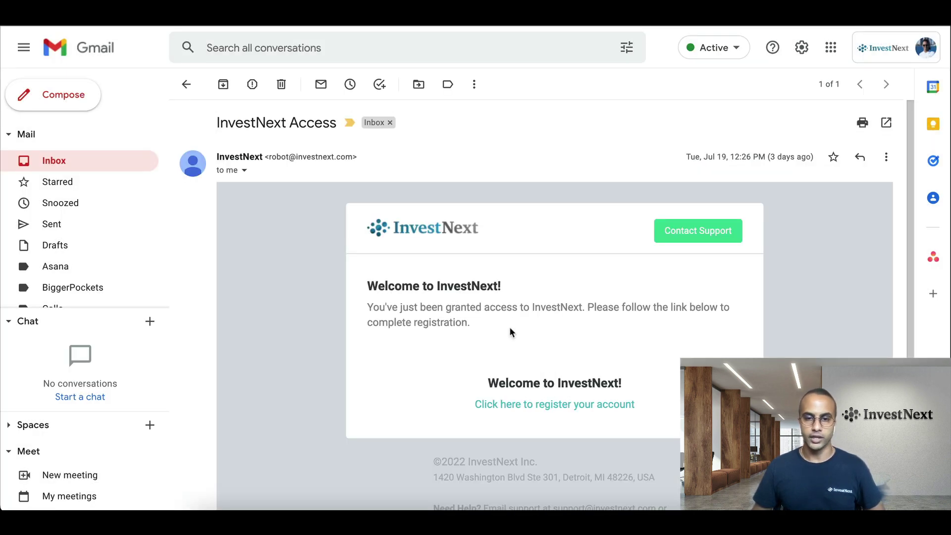
scroll(512, 327, "down", 2)
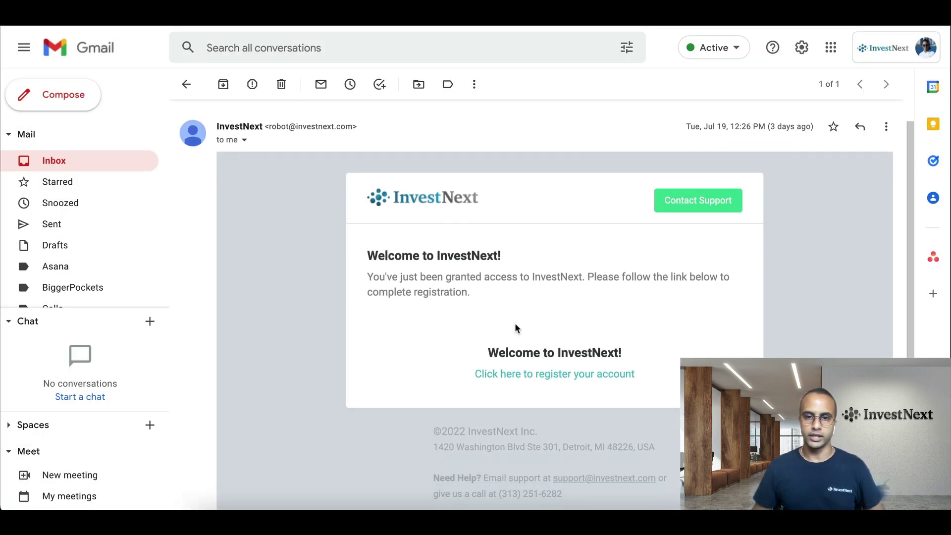
From the registration link, enter a username, a password and its confirmation, and submit Register Account.
left_click(539, 376)
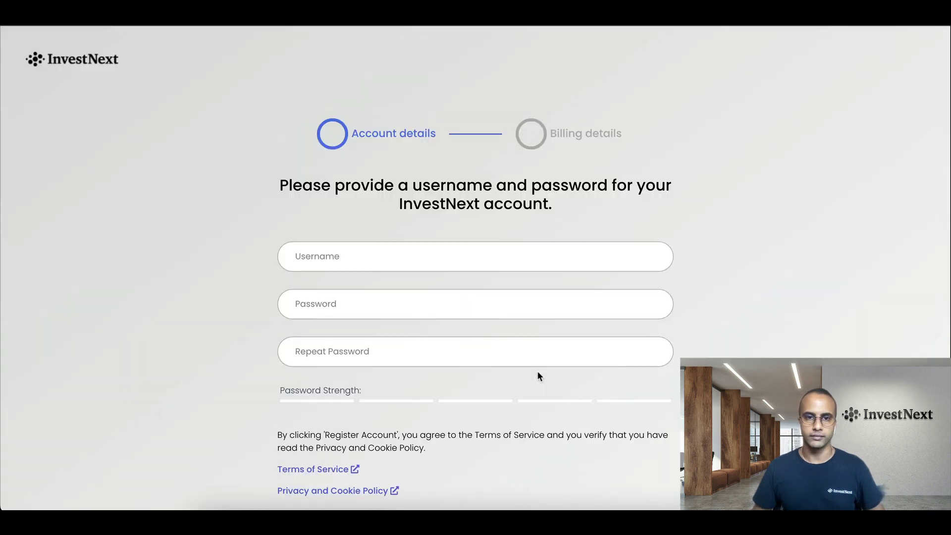
left_click(454, 263)
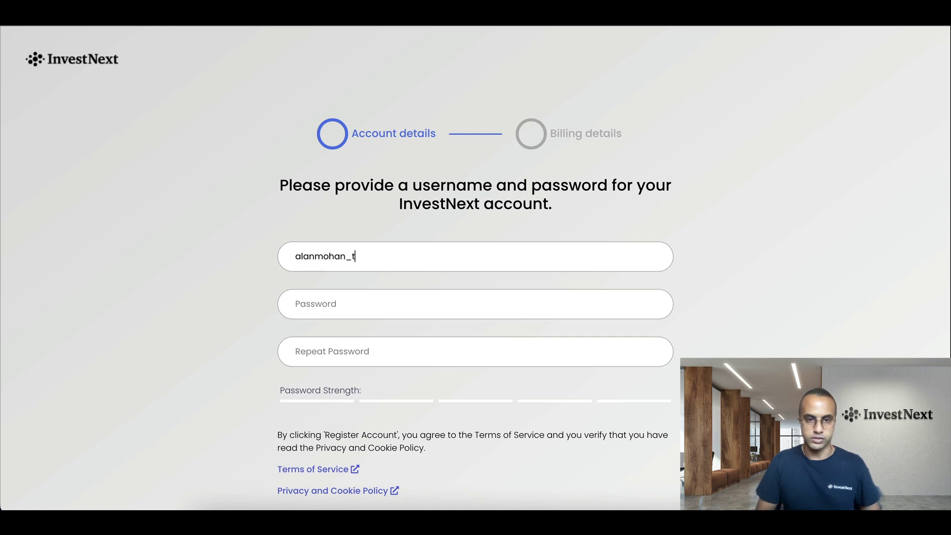
left_click(303, 303)
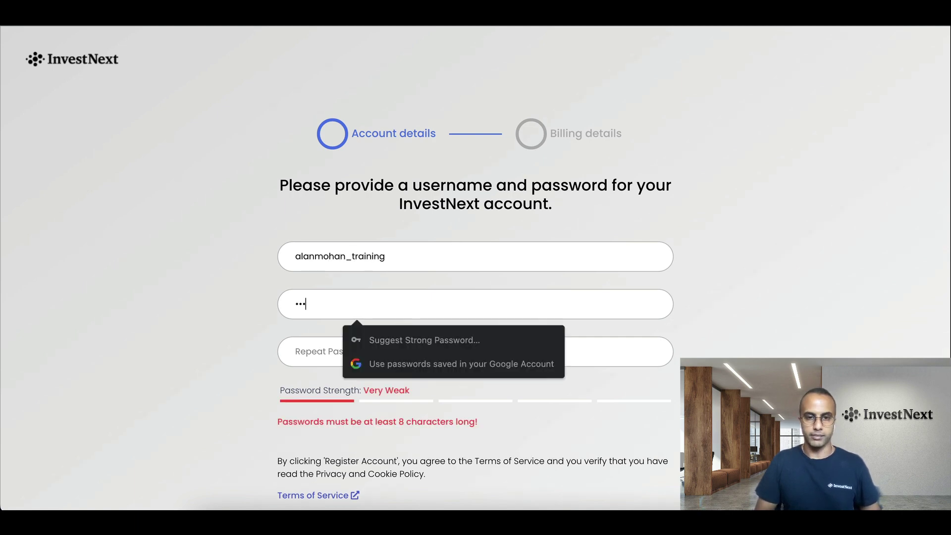
left_click(307, 351)
scroll(443, 338, "down", 1)
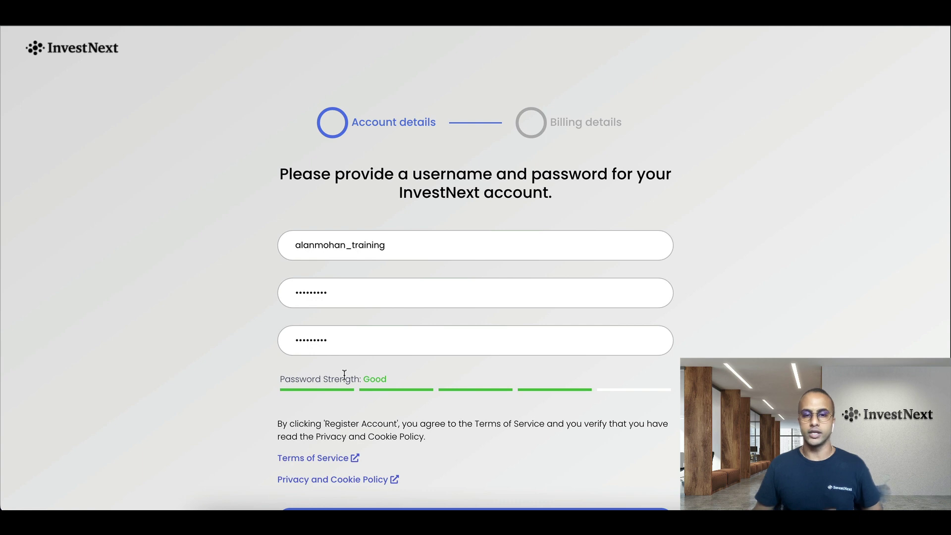
scroll(344, 375, "down", 1)
scroll(344, 375, "down", 3)
left_click(437, 468)
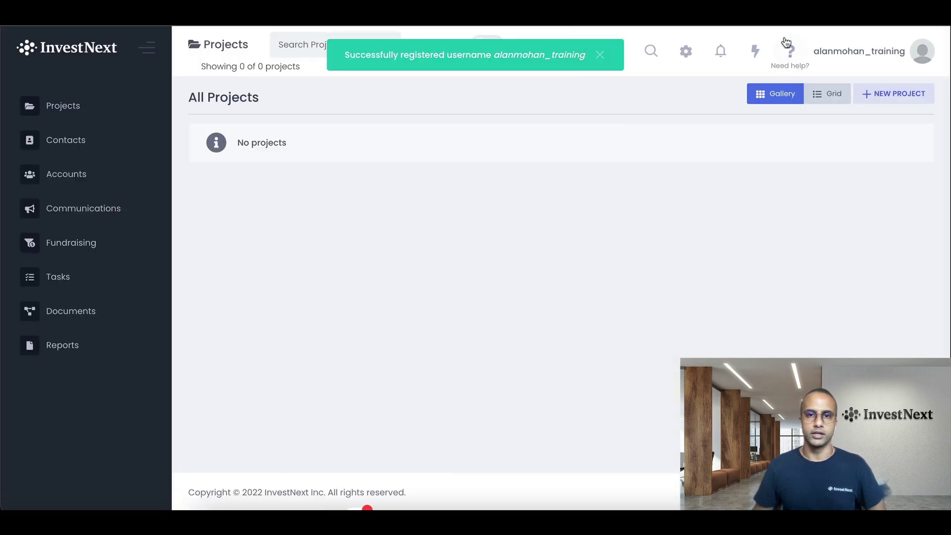
Dismiss the browser's 'Save password?' popup.
left_click(784, 34)
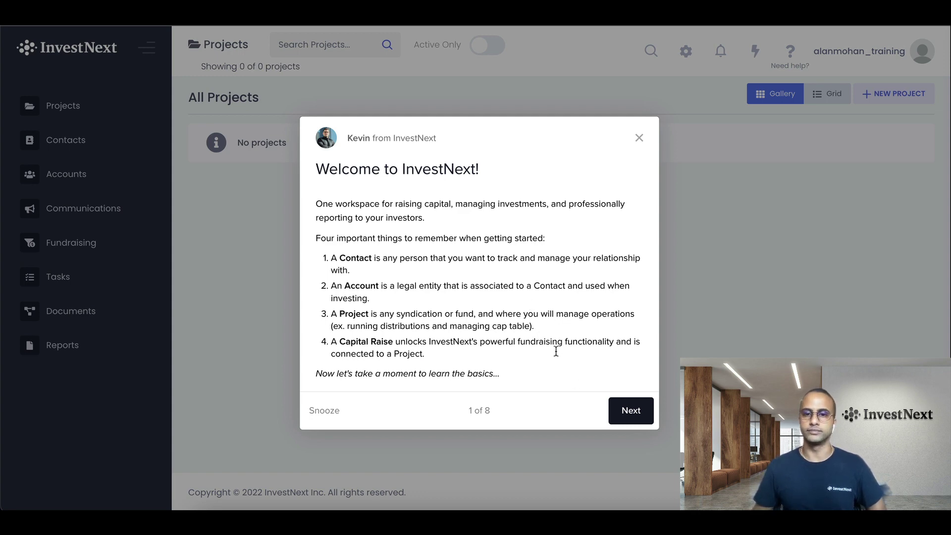
Advance the welcome tour past Projects and Manage Relationships to the Investor Accounting step (4 of 8).
left_click(623, 414)
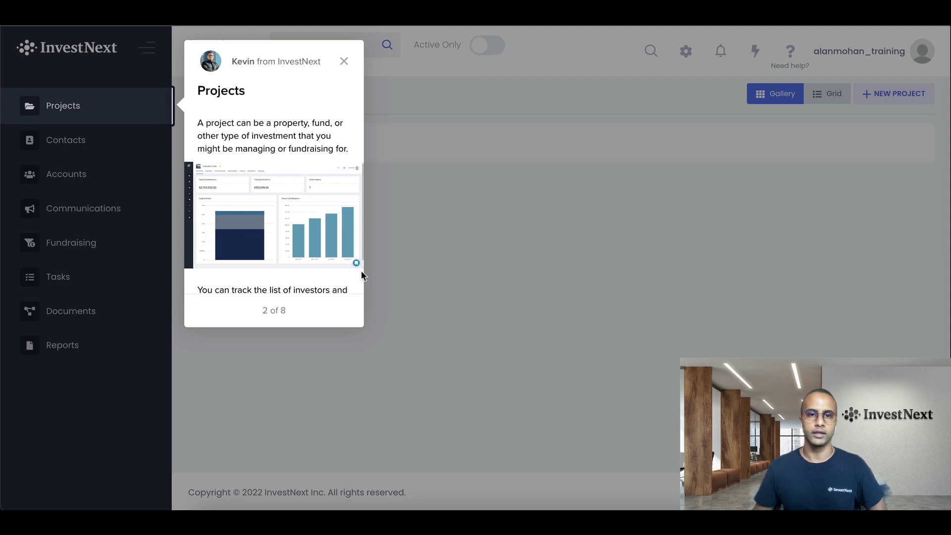
scroll(286, 234, "down", 1)
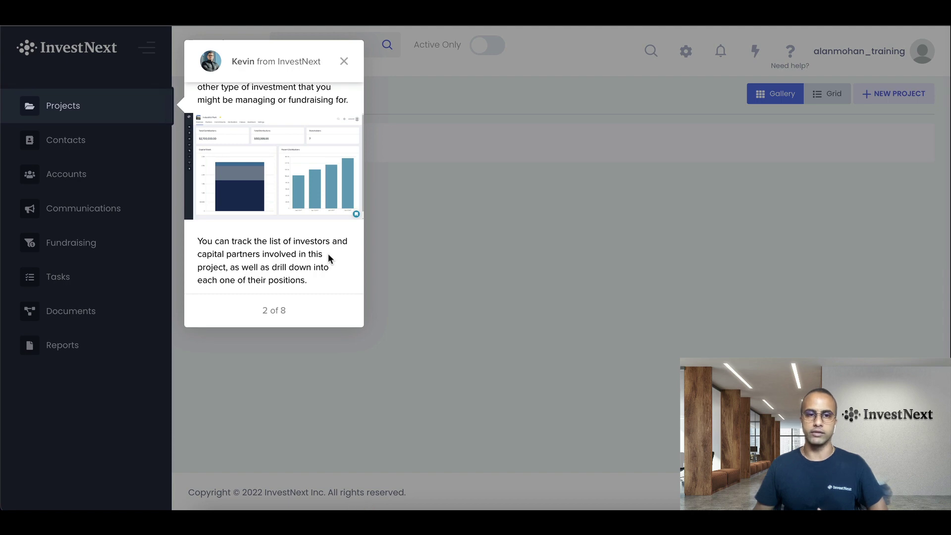
left_click(122, 114)
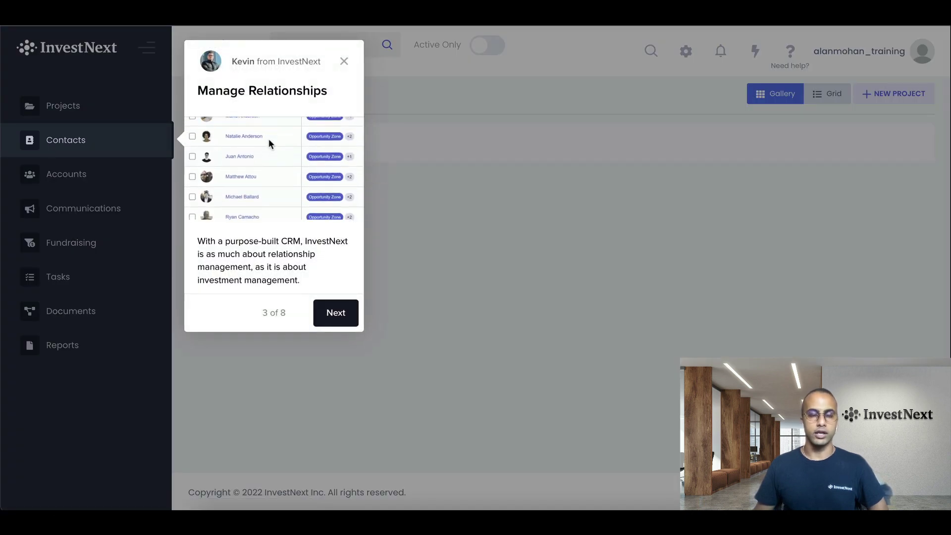
scroll(269, 143, "down", 1)
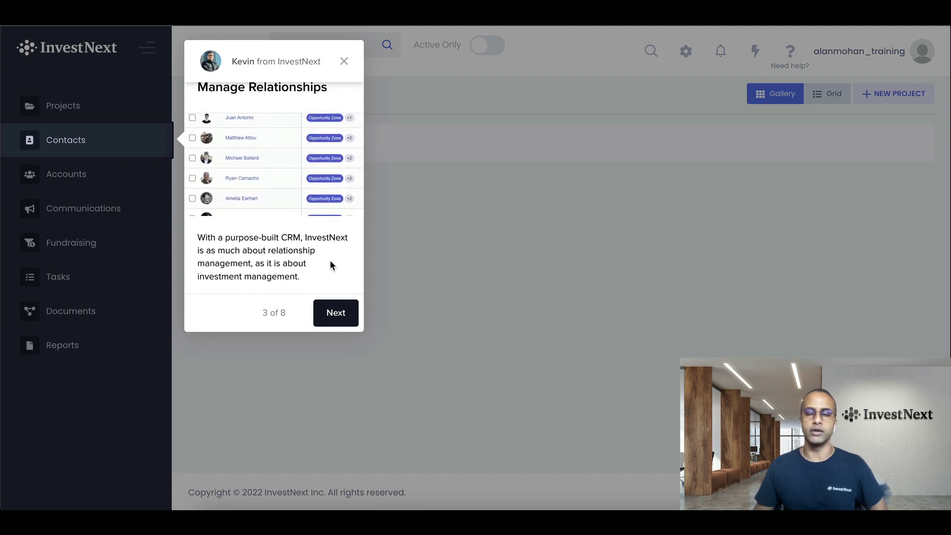
left_click(334, 306)
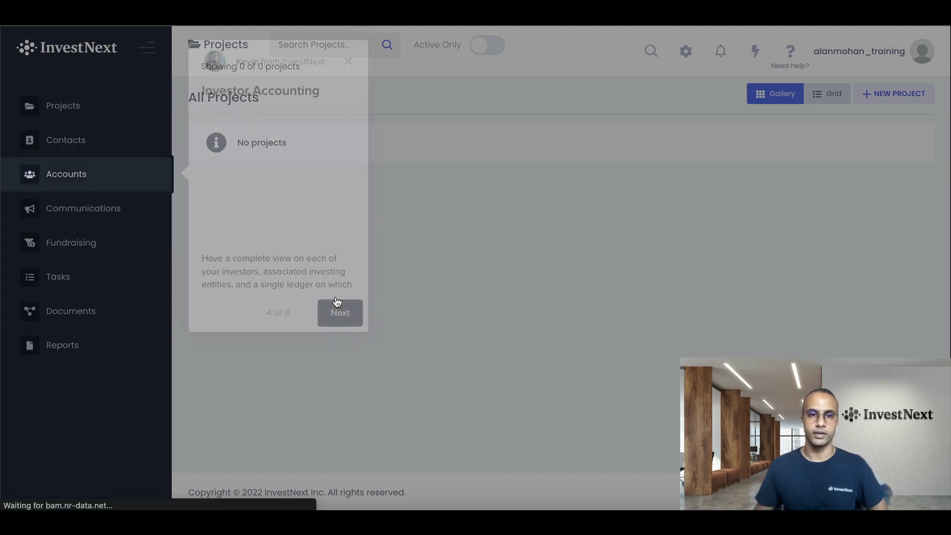
scroll(335, 264, "down", 2)
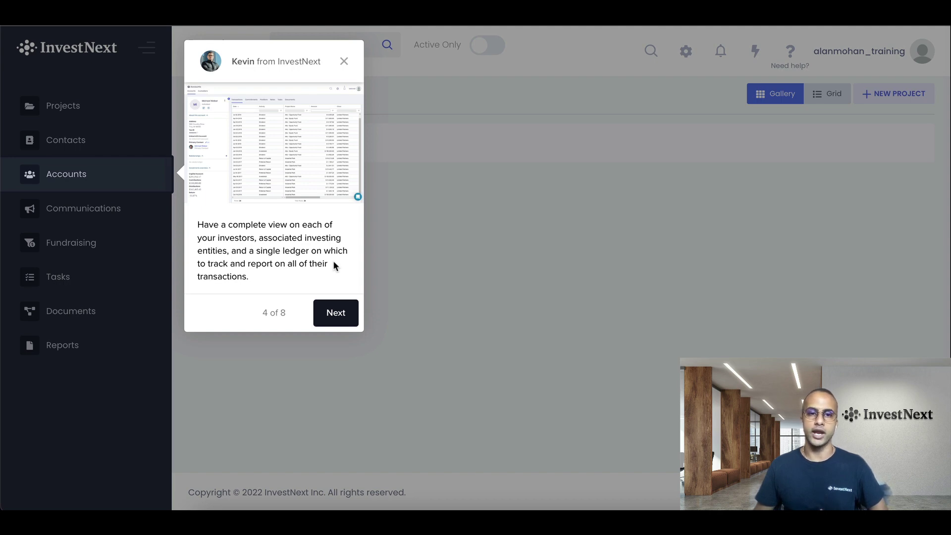
Advance the tour through the Communications and Fundraising steps to the Need Help step.
left_click(339, 321)
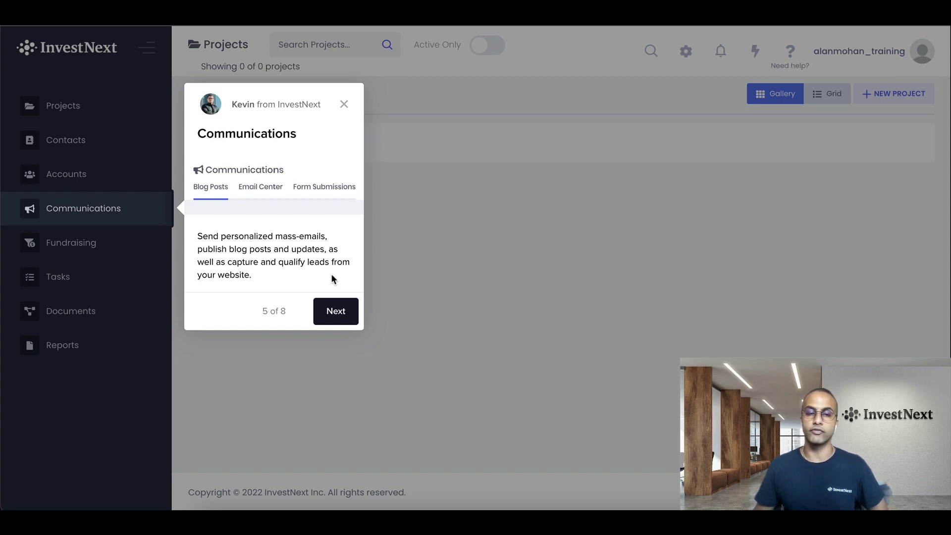
left_click(335, 318)
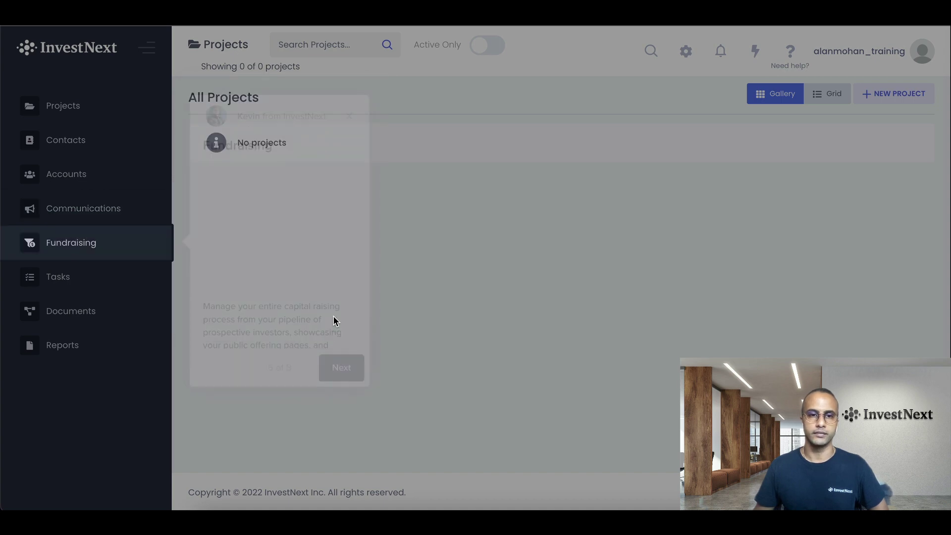
scroll(336, 317, "down", 1)
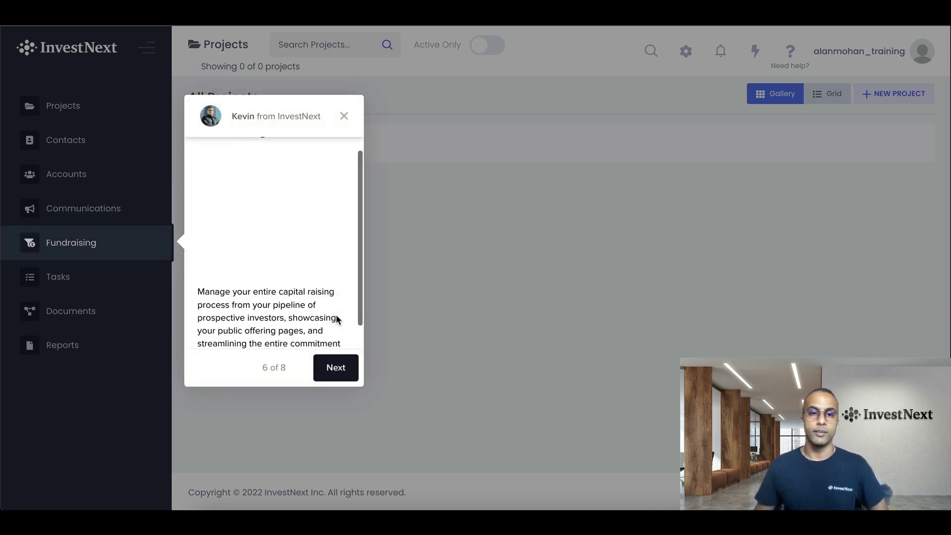
scroll(337, 319, "down", 2)
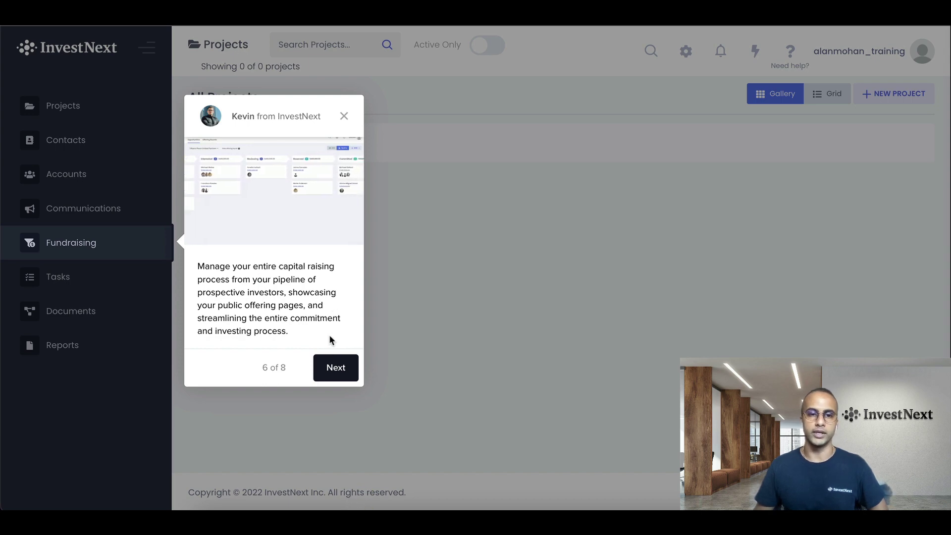
left_click(335, 368)
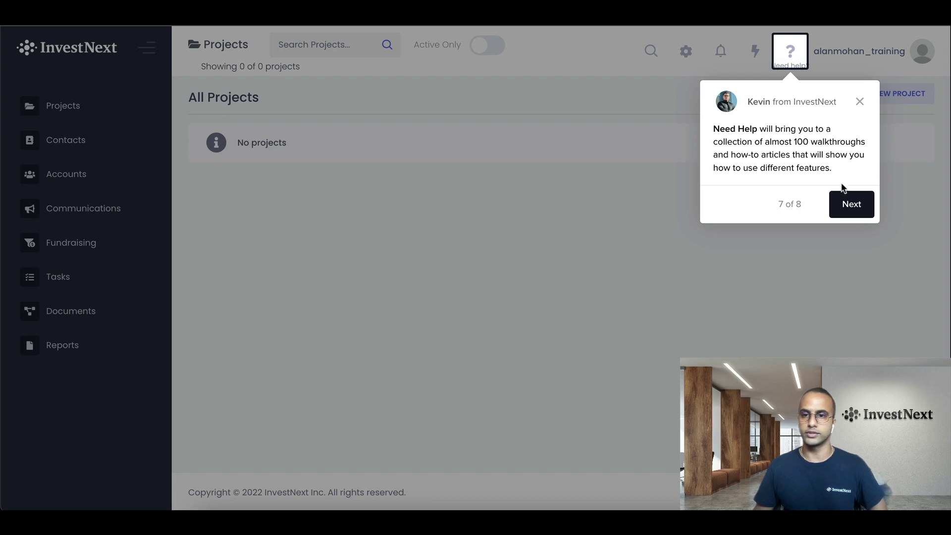
Move to the final Global Settings tour step and close the tour with Done.
left_click(843, 204)
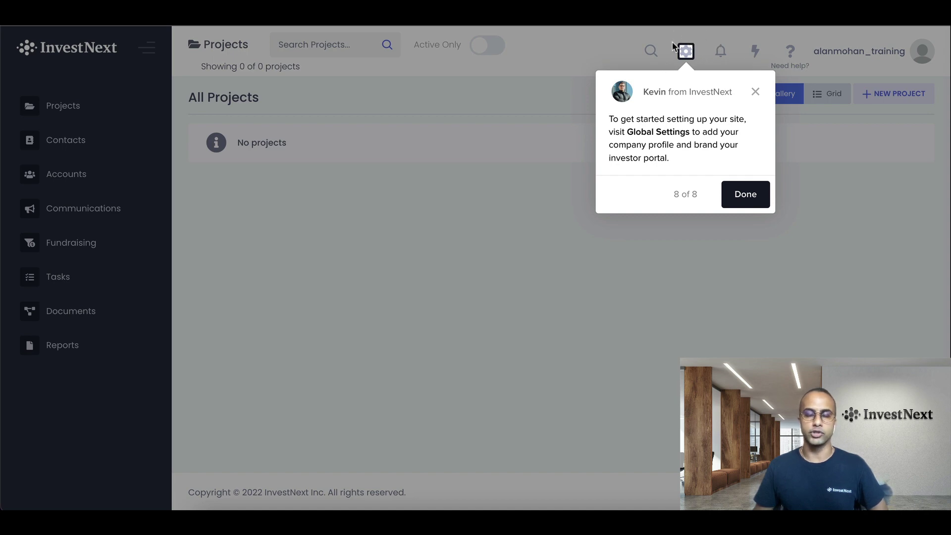
left_click(746, 195)
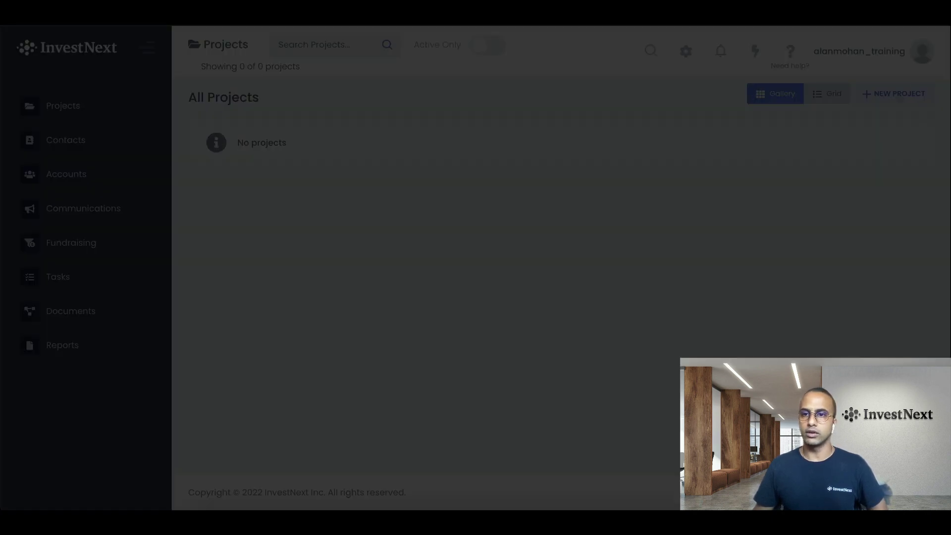
Open the user profile from the account menu and enter the user's full name.
left_click(872, 51)
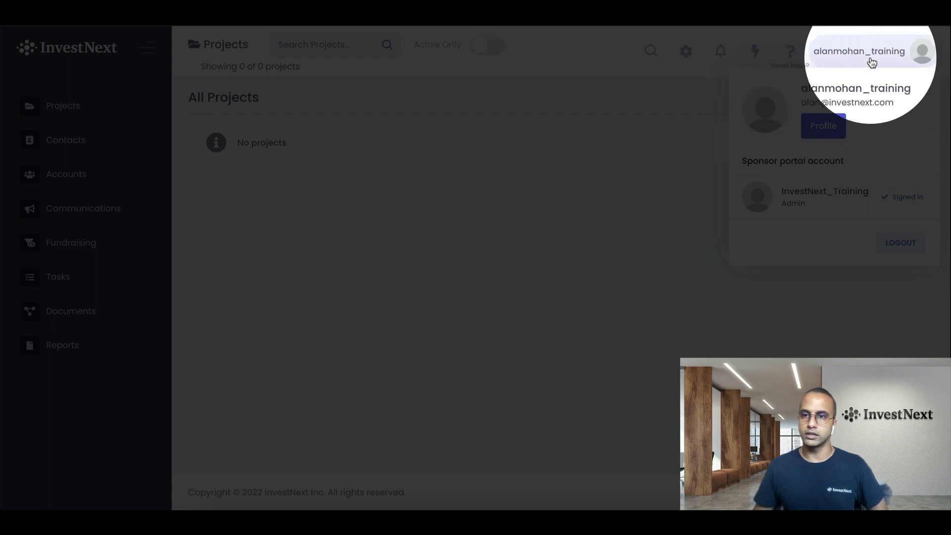
left_click(823, 126)
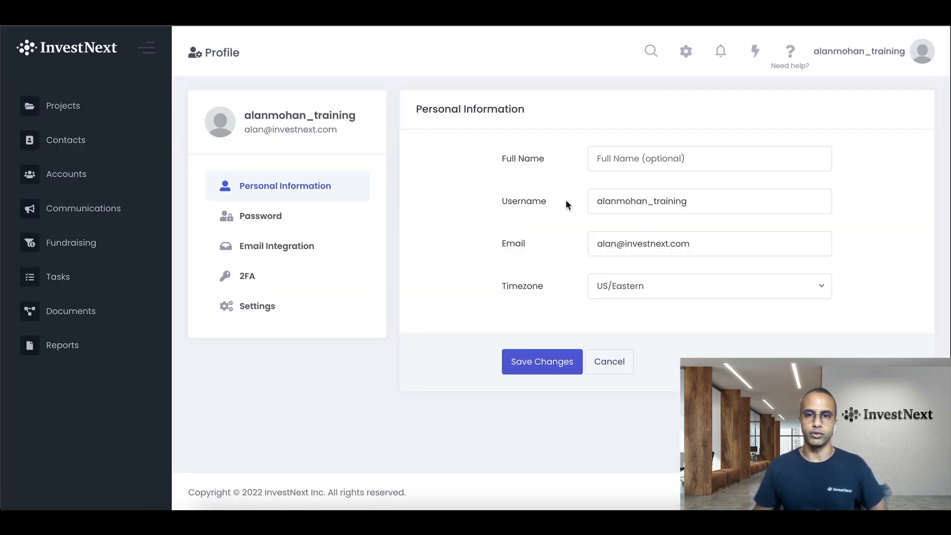
left_click(686, 156)
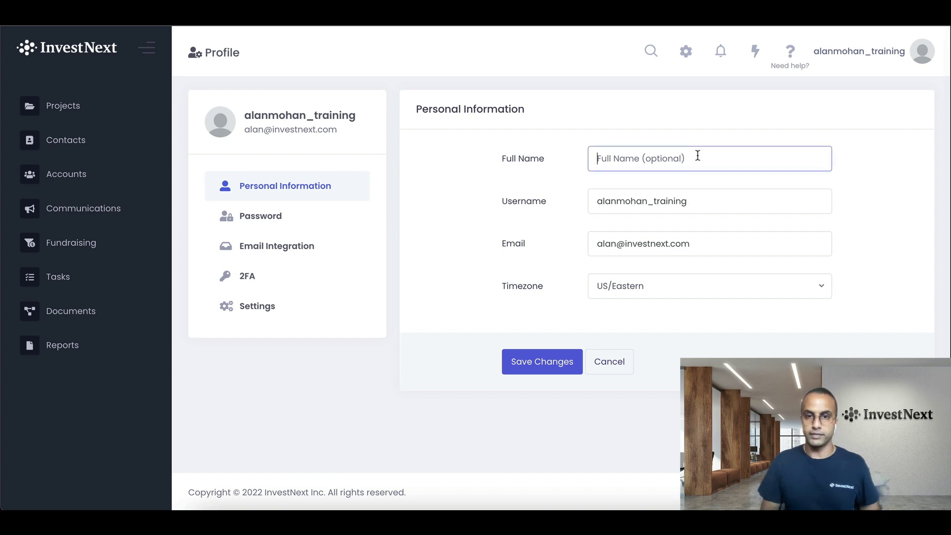
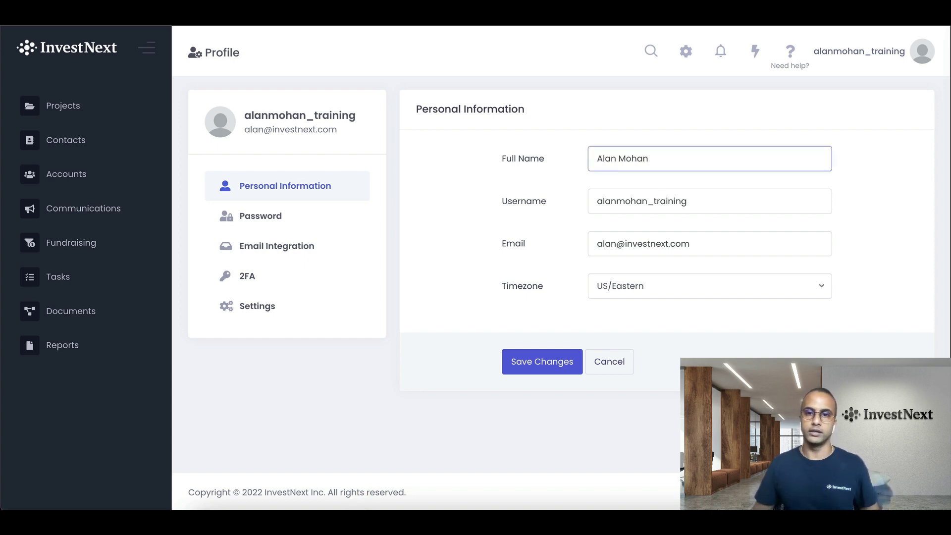
Leave the username unchanged and keep the timezone set to US/Eastern.
left_click(595, 200)
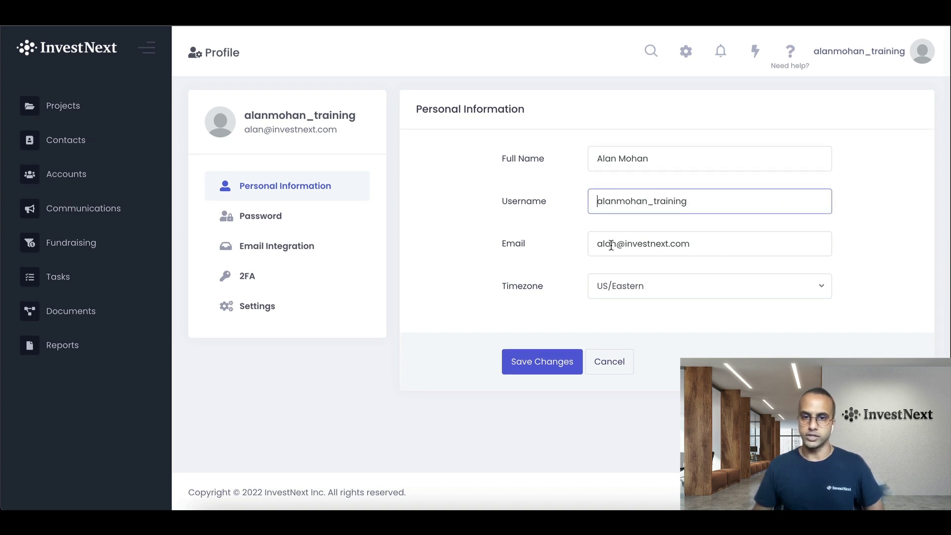
left_click(526, 269)
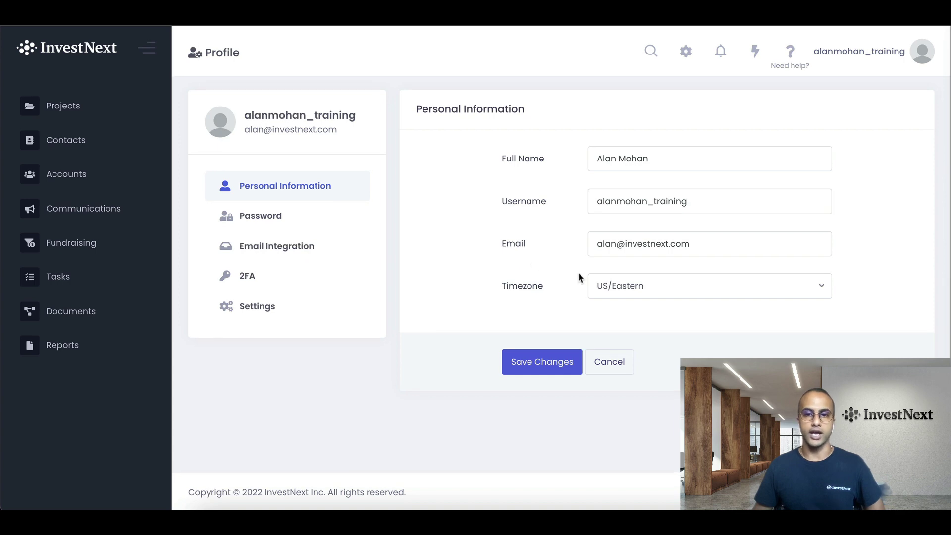
left_click(635, 287)
scroll(663, 163, "up", 1)
scroll(663, 162, "up", 3)
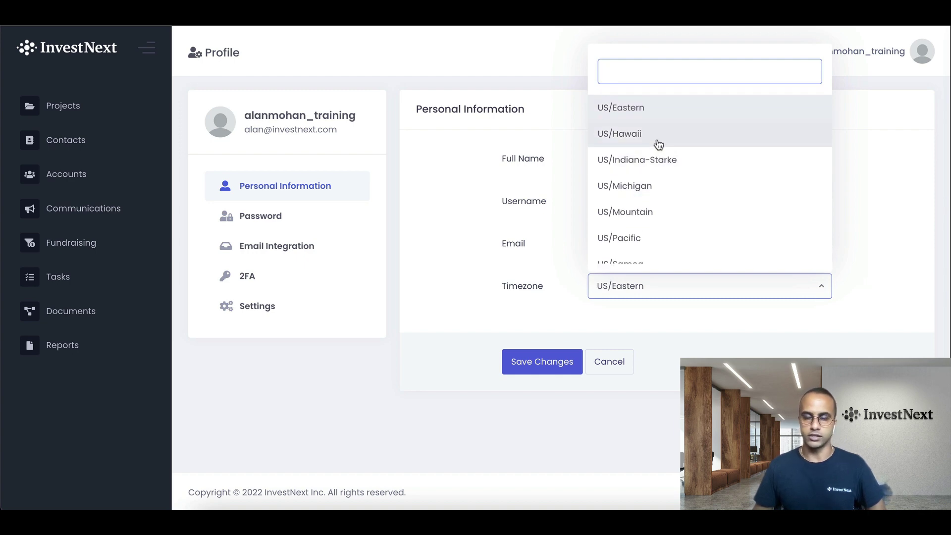
left_click(495, 269)
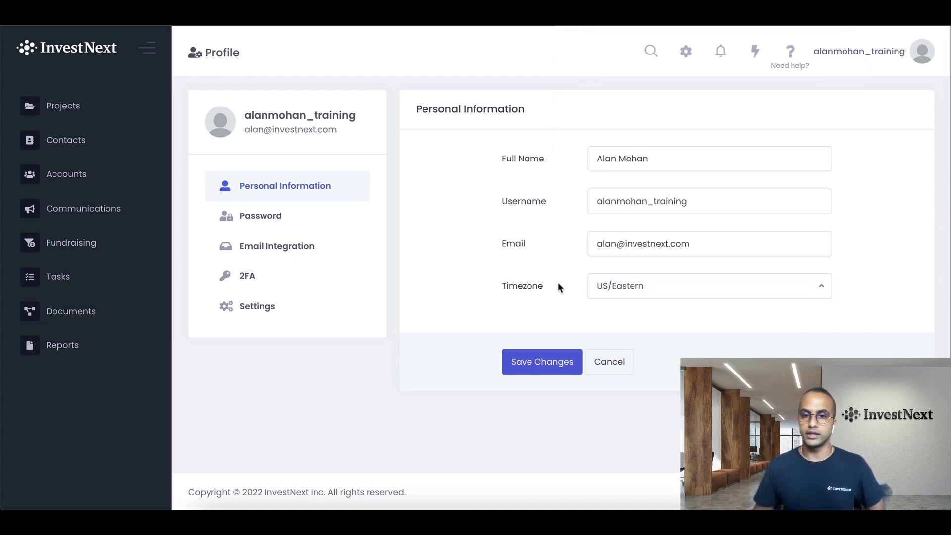
Check the Password form, then view Email Integration showing no connected email account.
left_click(308, 227)
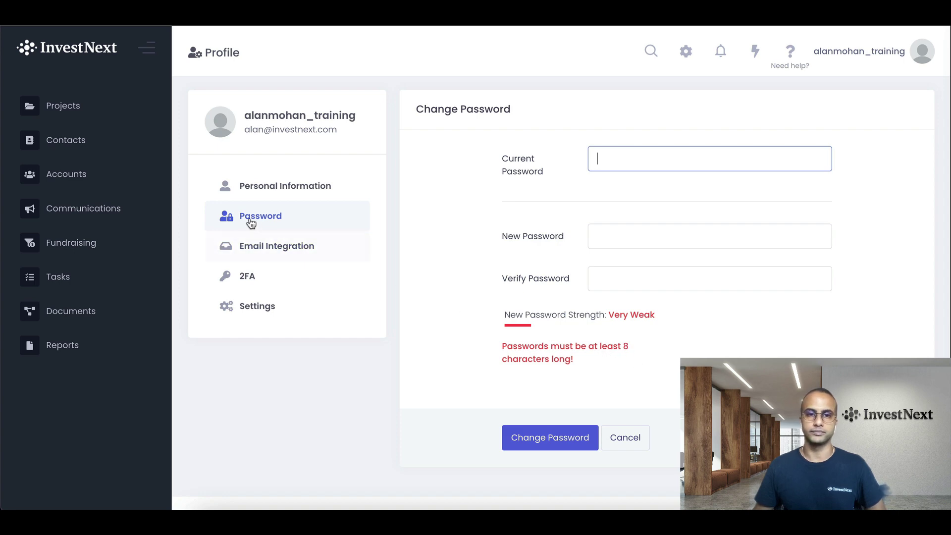
left_click(290, 256)
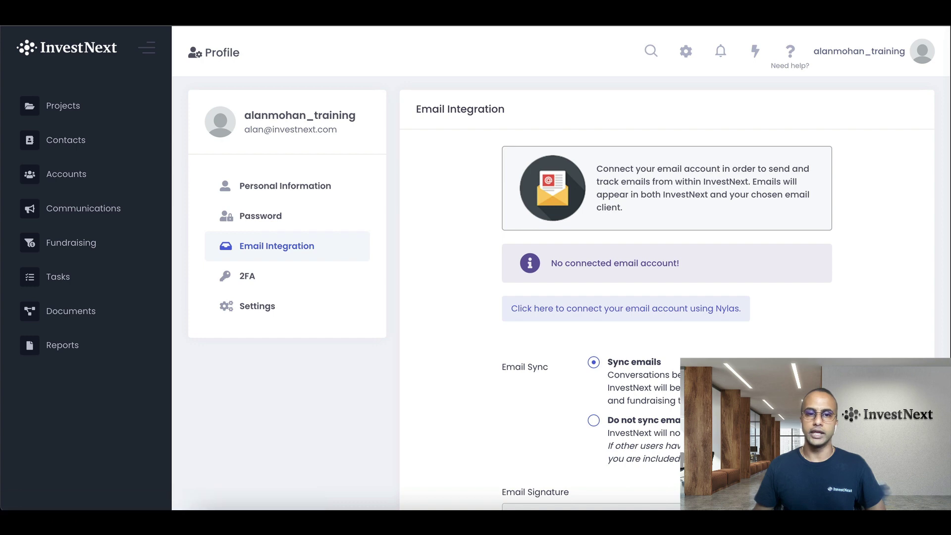
scroll(738, 275, "down", 1)
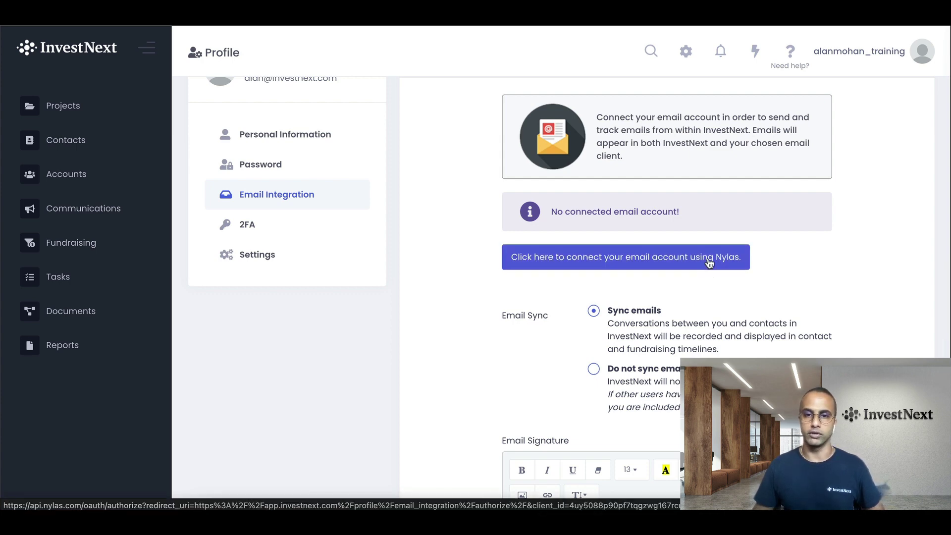
left_click(661, 268)
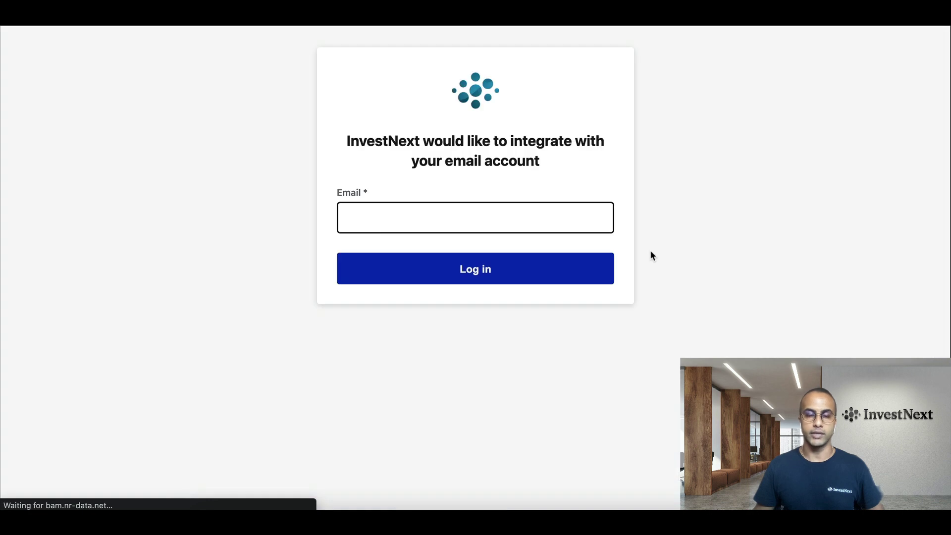
type("alan")
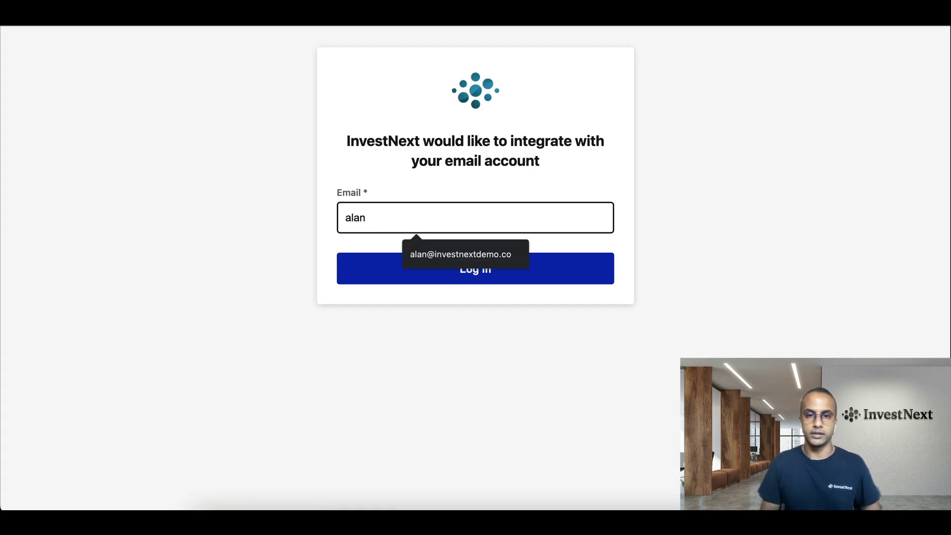
type("@")
key("Down")
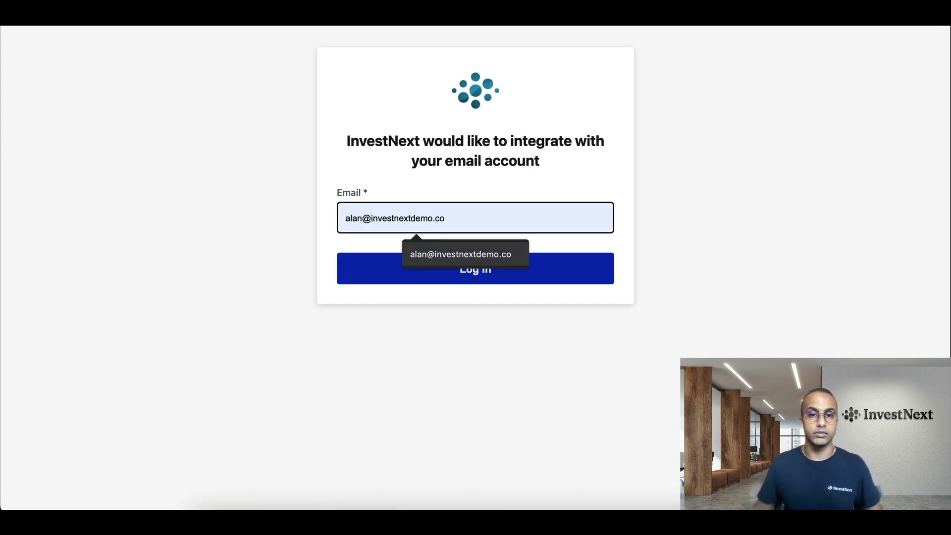
left_click(487, 252)
left_click(494, 272)
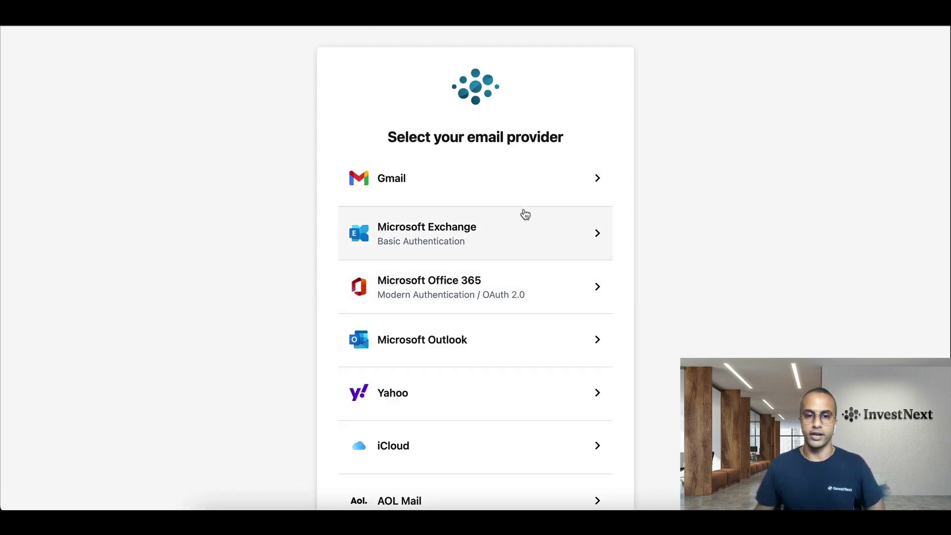
scroll(520, 223, "down", 2)
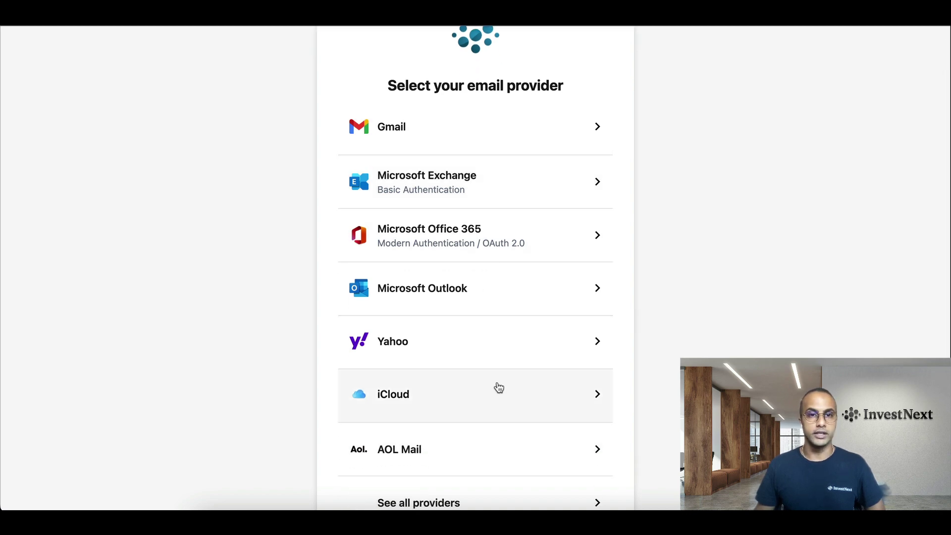
scroll(501, 386, "up", 2)
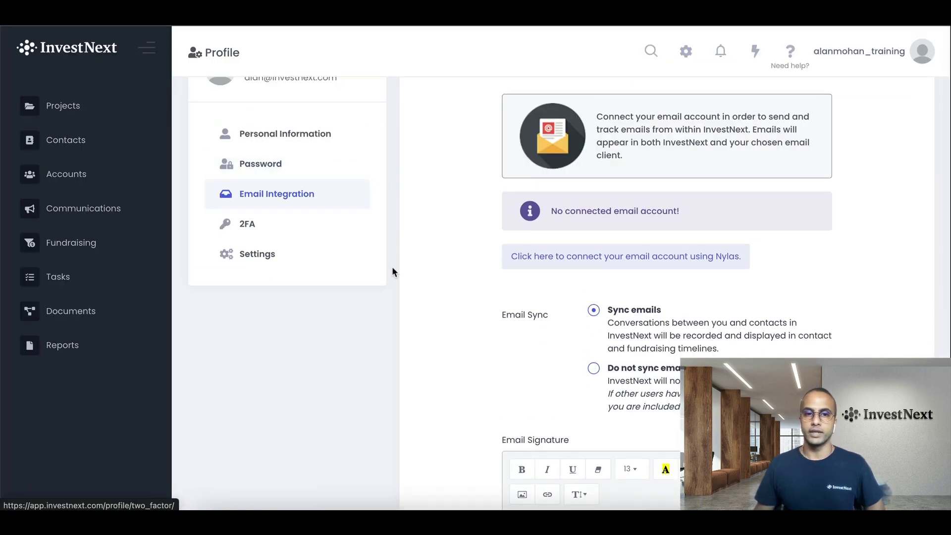
scroll(392, 271, "down", 1)
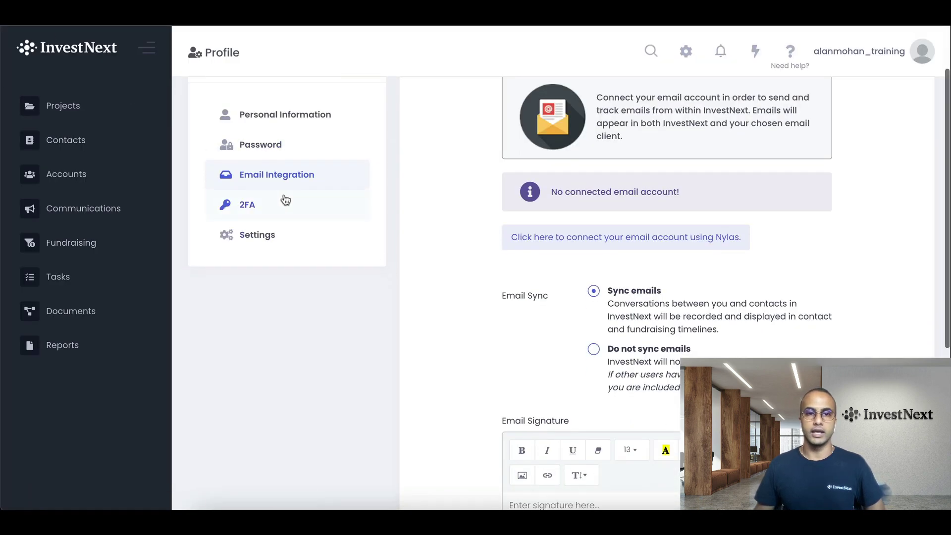
Enable two-factor authentication by scanning the QR code and verifying the authenticator token.
left_click(291, 211)
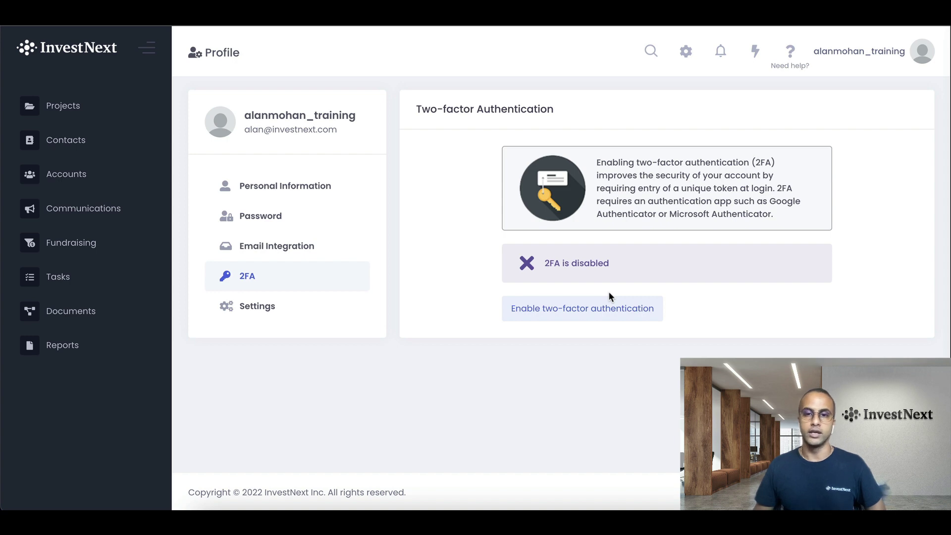
left_click(599, 309)
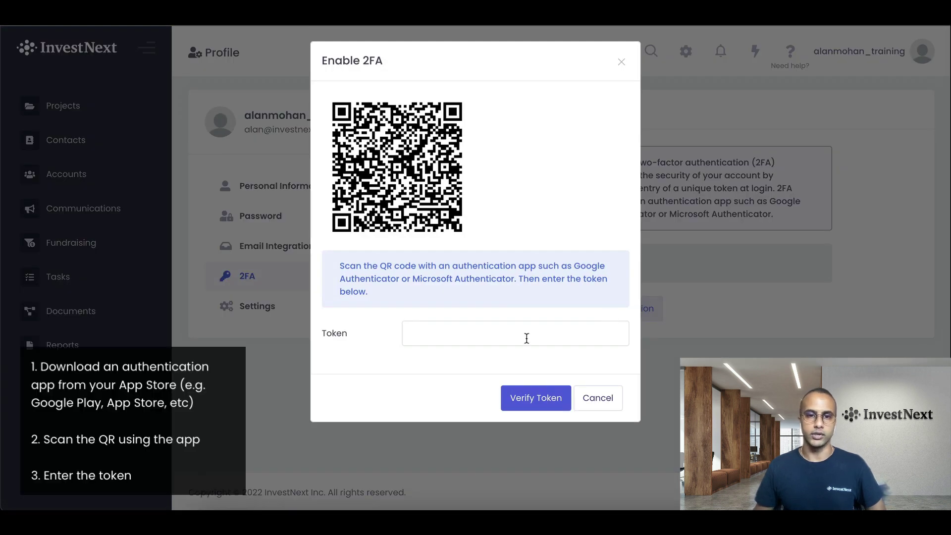
left_click(520, 334)
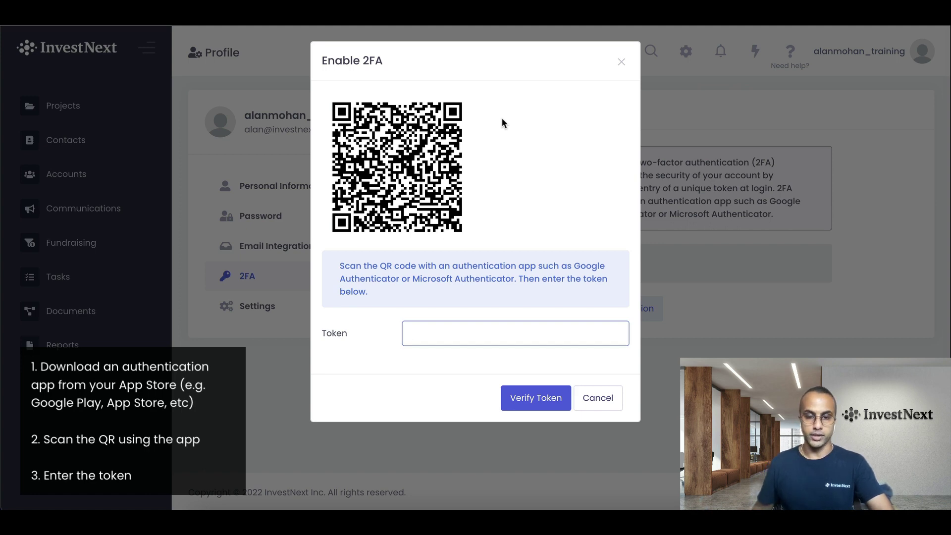
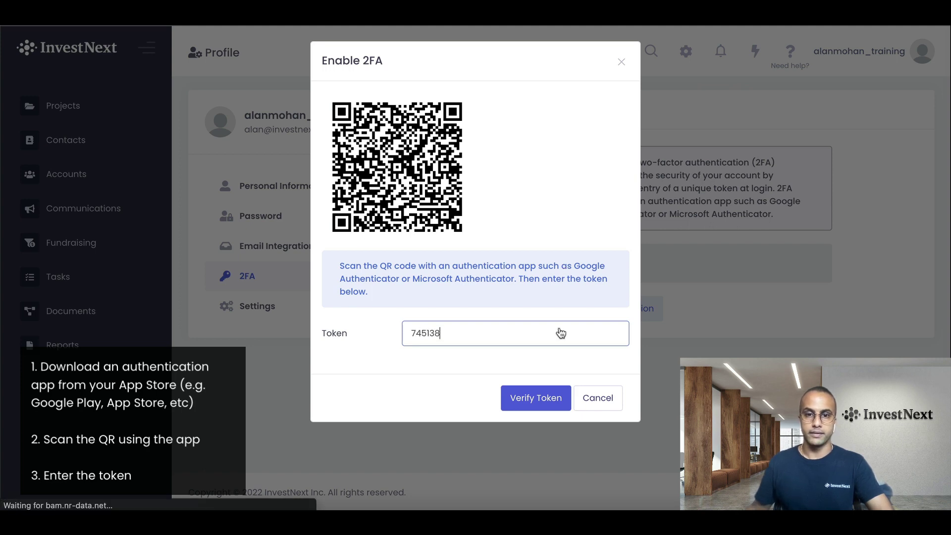
key("Return")
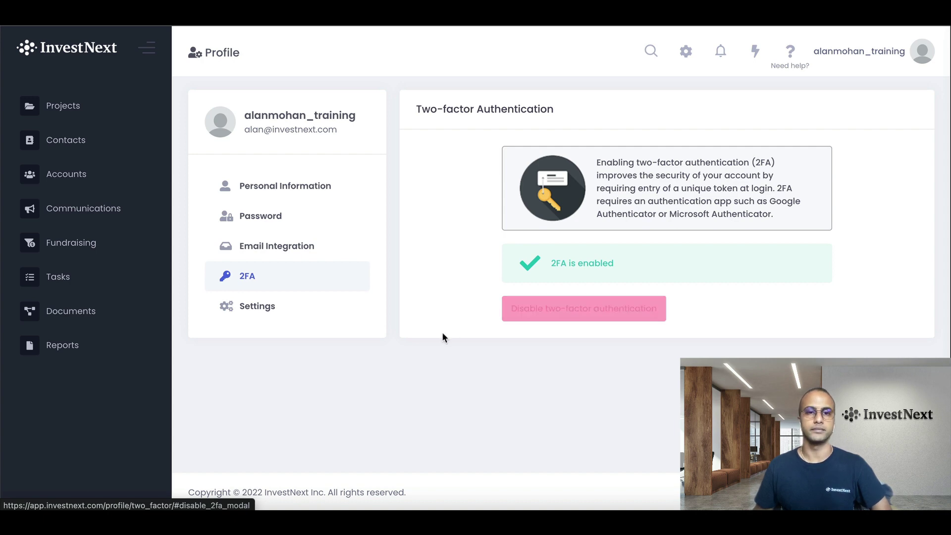
Open the profile's Settings section to view the email notification preferences.
left_click(302, 305)
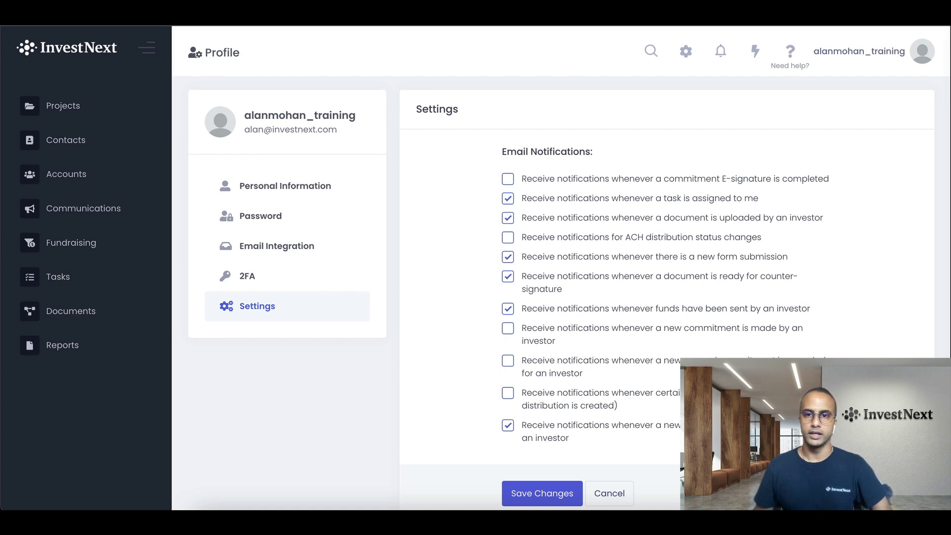
In company settings, fill in the company e-mail, street address, city and province.
left_click(684, 54)
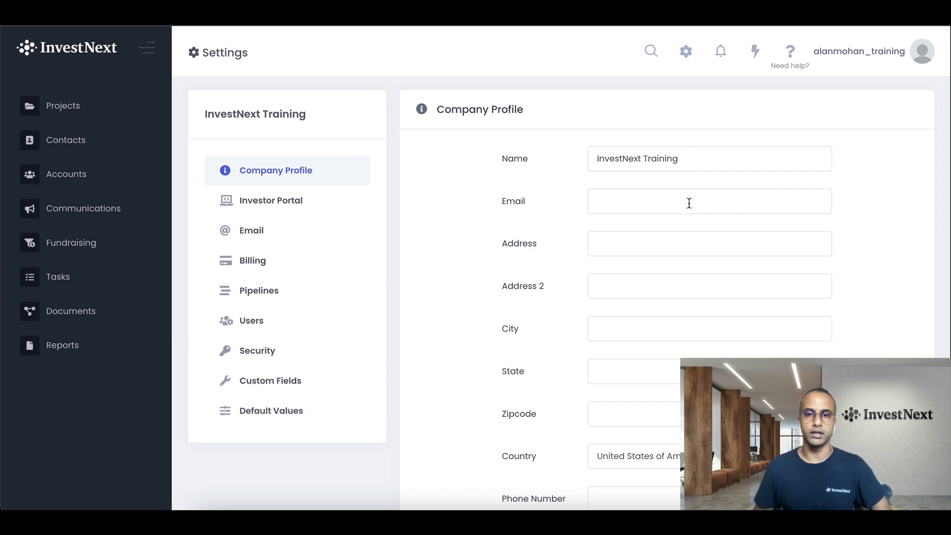
left_click(694, 201)
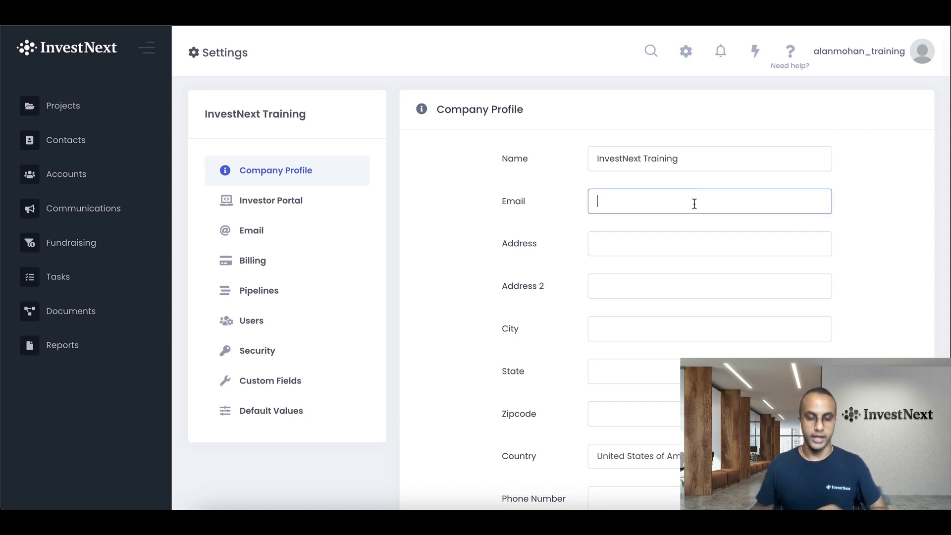
key("Tab")
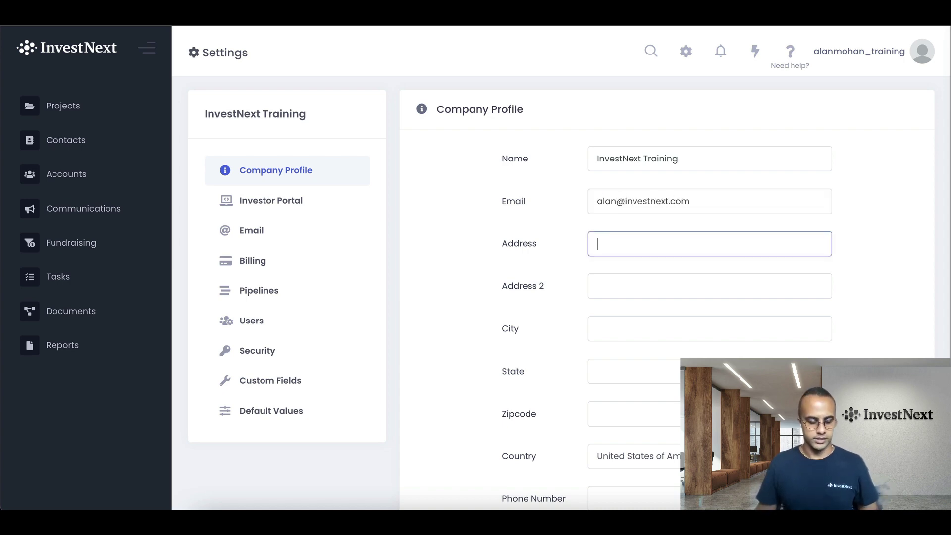
key("Tab")
key("Tab")
type("Toro")
key("Tab")
type("ON")
key("Tab")
scroll(758, 223, "down", 3)
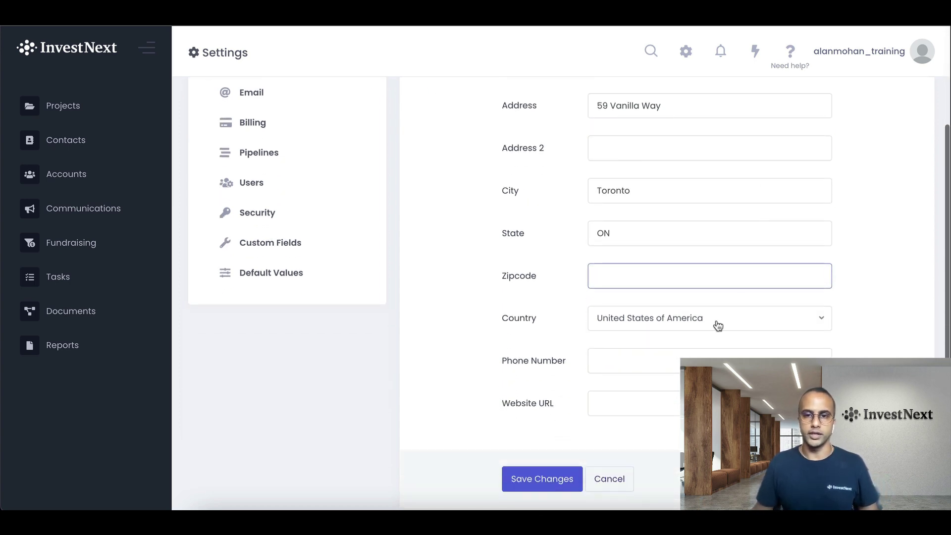
Choose Canada as the company country and save the company profile changes.
left_click(722, 322)
type("CANADA")
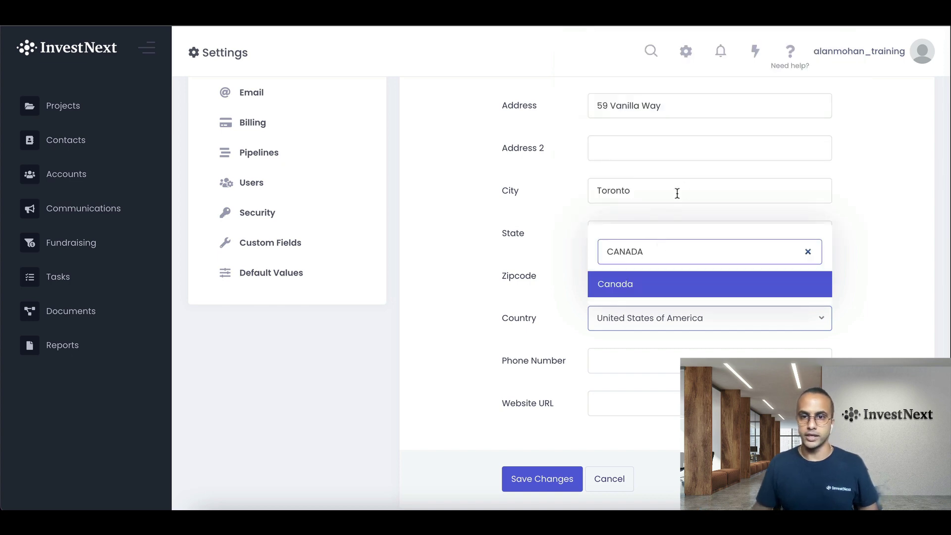
left_click(647, 280)
left_click(650, 278)
scroll(649, 278, "down", 2)
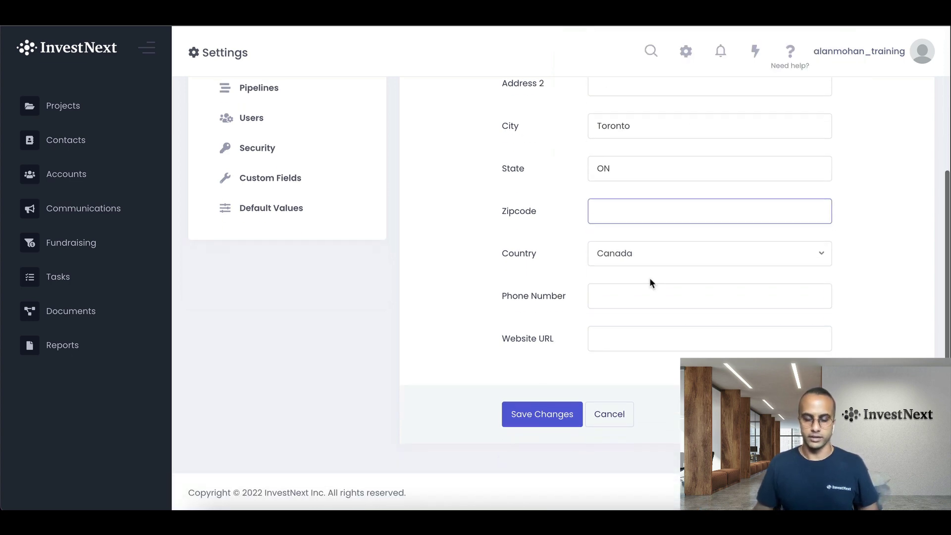
left_click(644, 296)
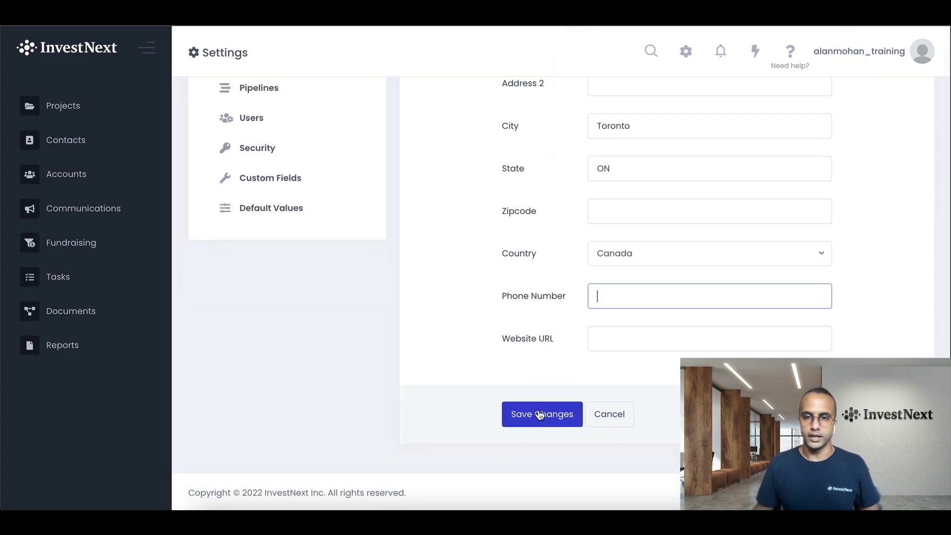
left_click(603, 334)
left_click(523, 422)
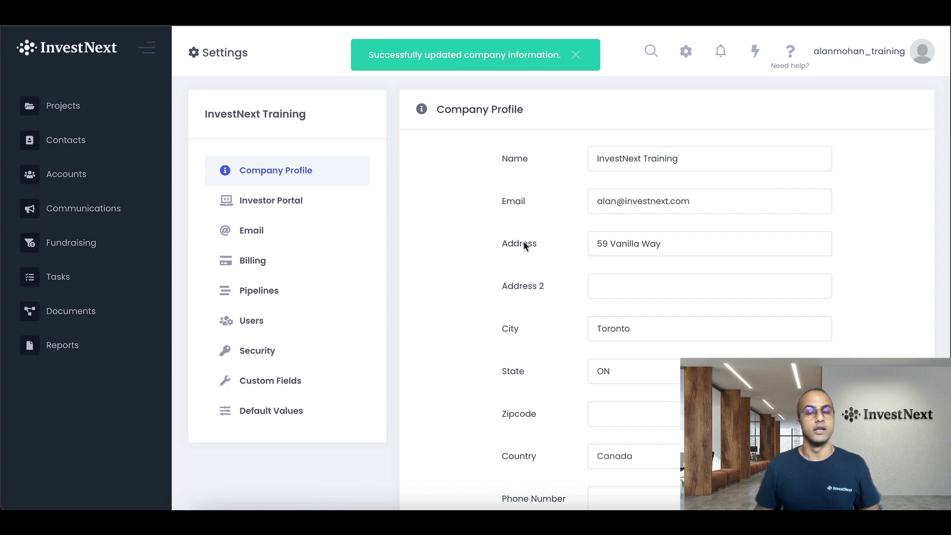
scroll(461, 143, "down", 2)
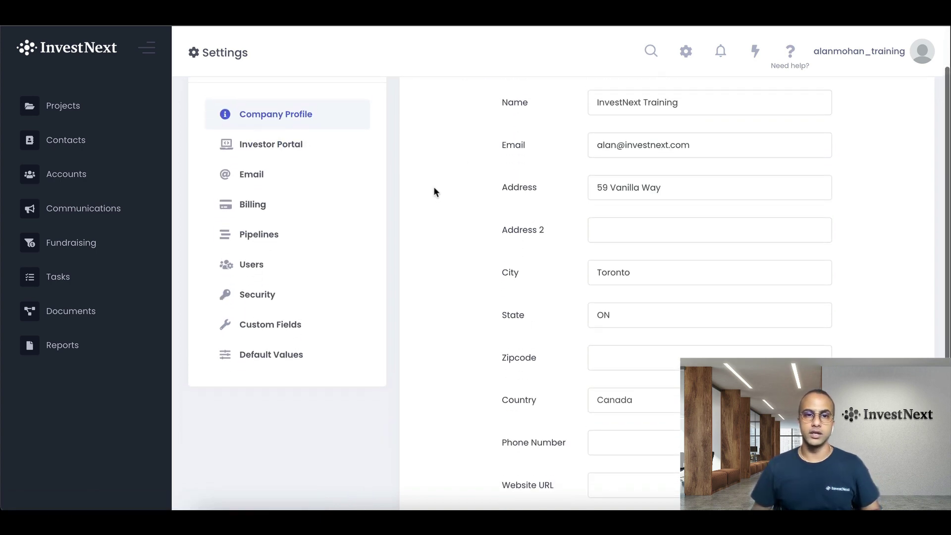
Pass through the Billing settings, then go to Users to show User Administration.
left_click(293, 208)
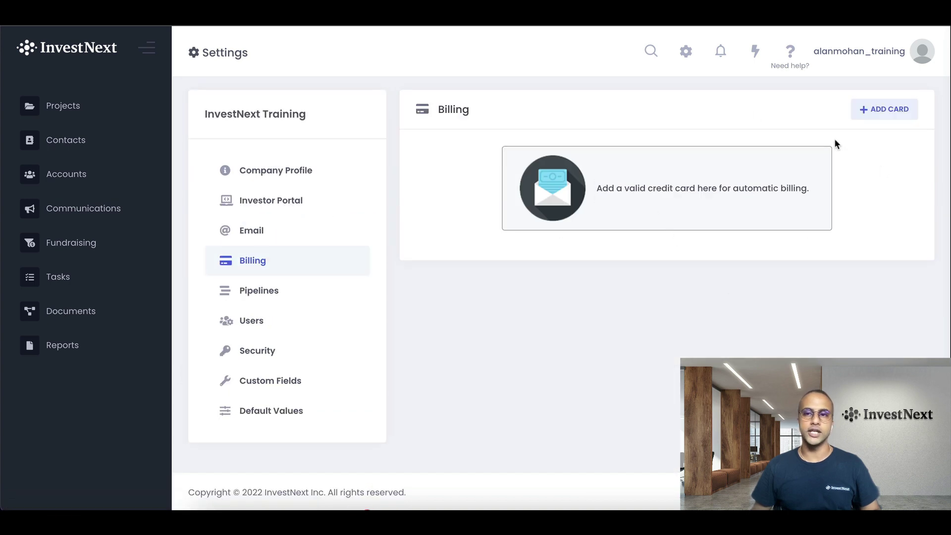
left_click(858, 114)
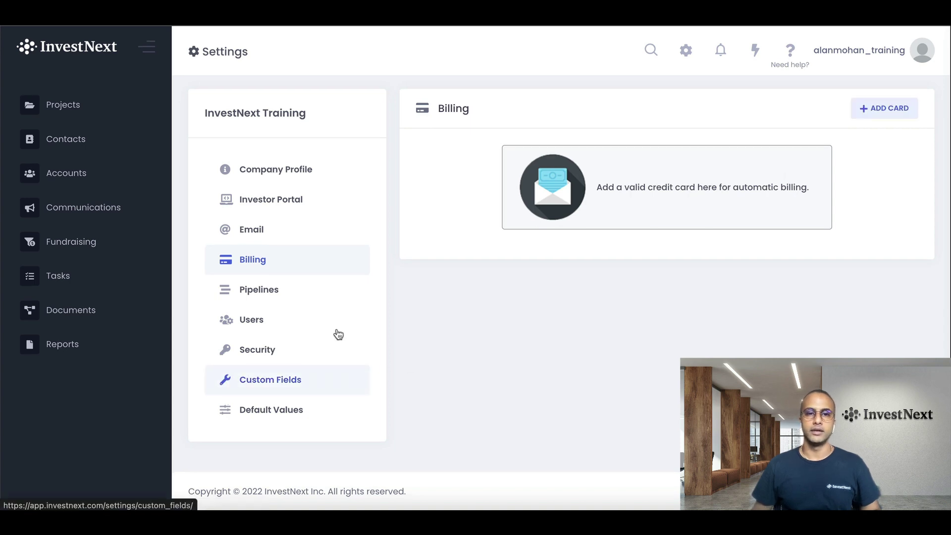
left_click(279, 330)
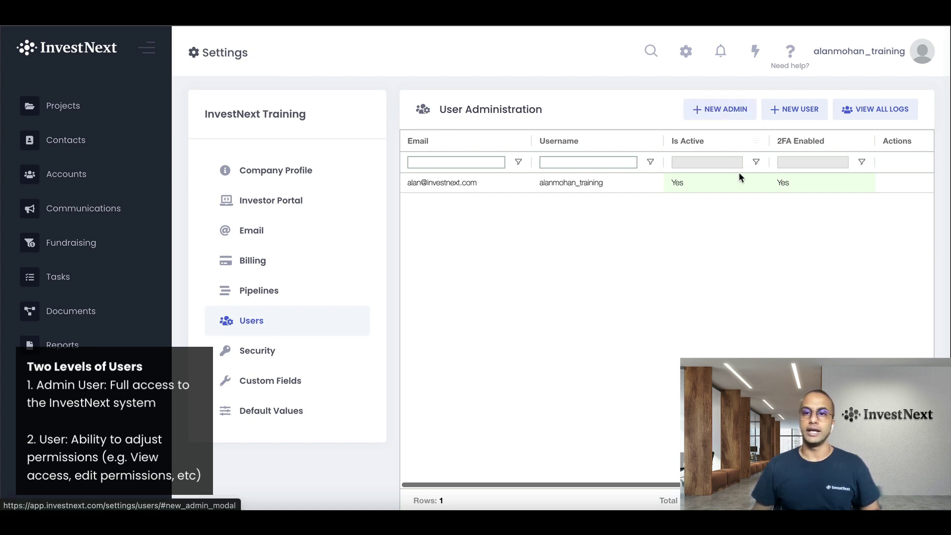
Add a New User with the invitee's e-mail address and grant them access.
left_click(795, 110)
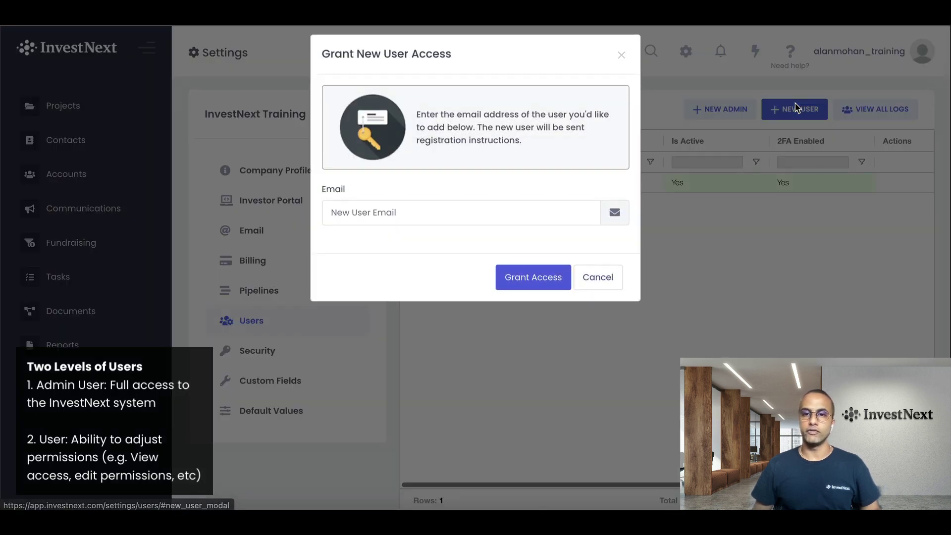
left_click(526, 216)
type("ALAN")
key("BackSpace")
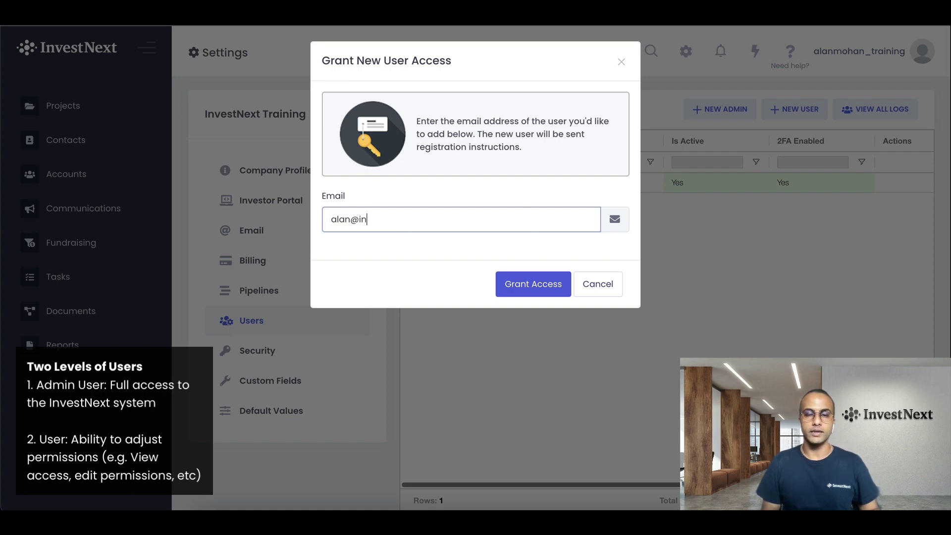
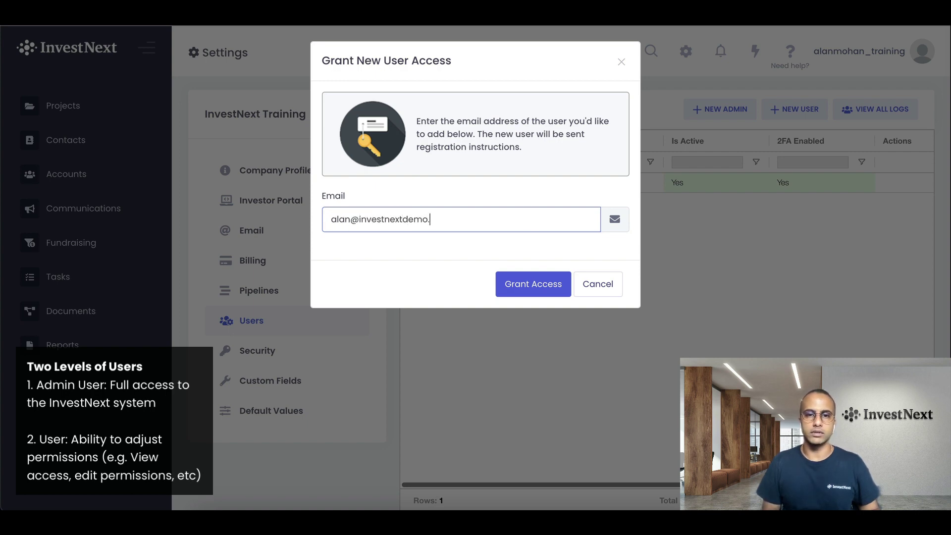
left_click(545, 292)
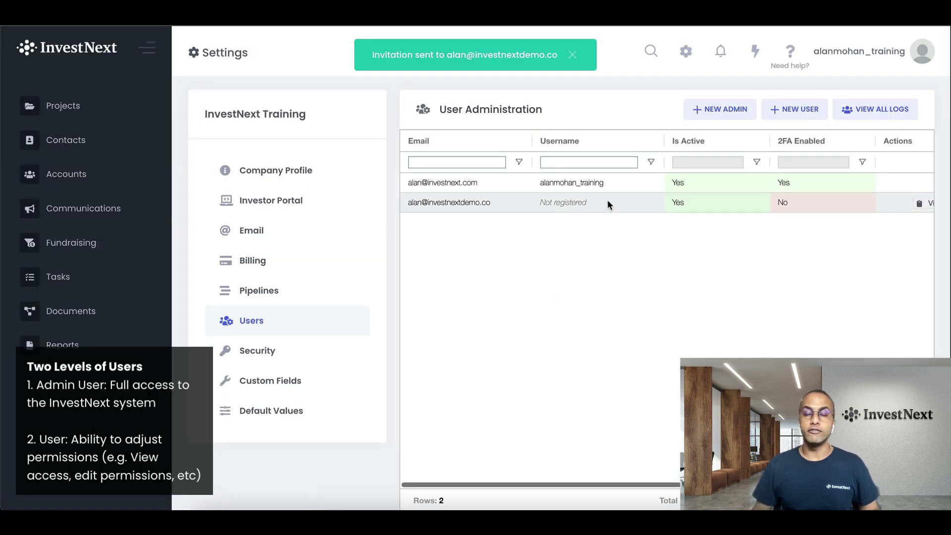
scroll(607, 200, "right", 3)
scroll(607, 200, "left", 3)
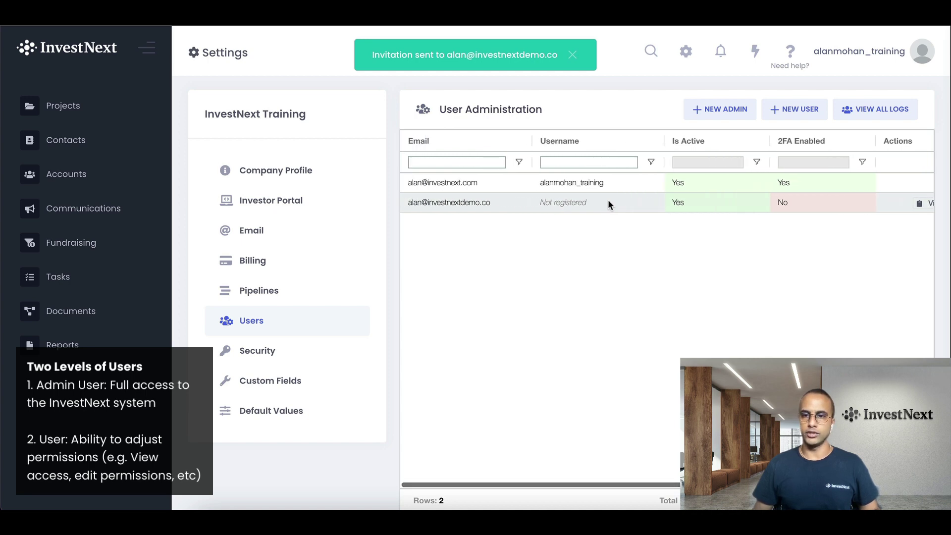
scroll(607, 203, "right", 5)
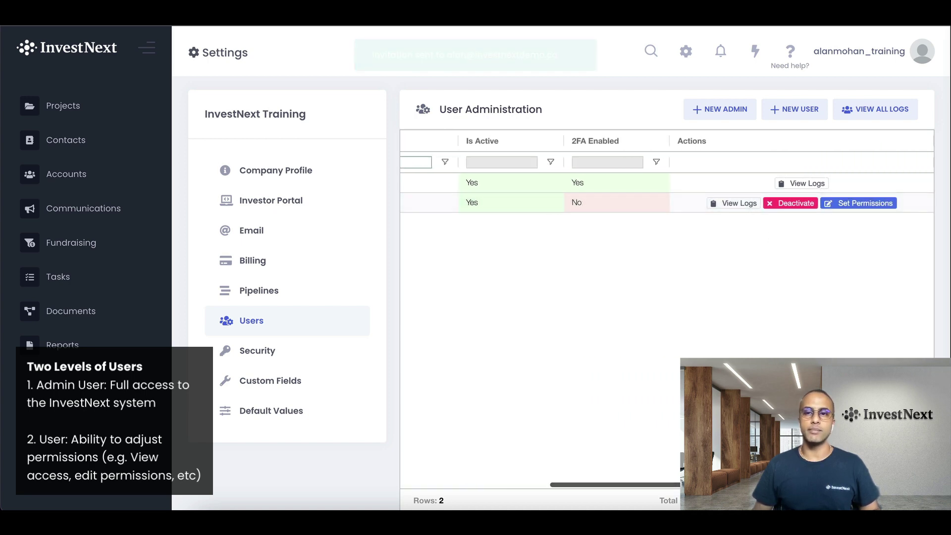
Grant Create Companies, View Accounts, View Brokers and Send Email to the invited user, then save.
left_click(860, 204)
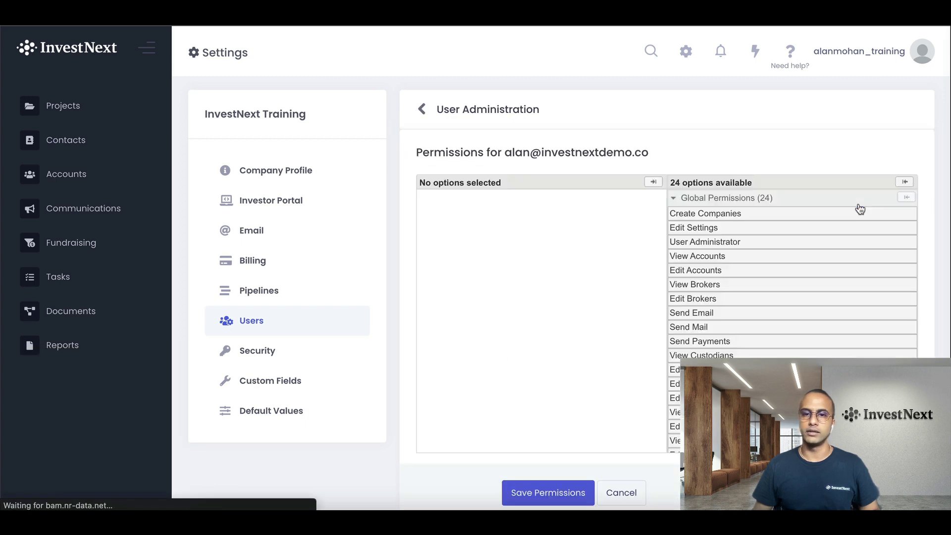
scroll(753, 297, "down", 3)
scroll(753, 297, "up", 3)
scroll(753, 297, "down", 1)
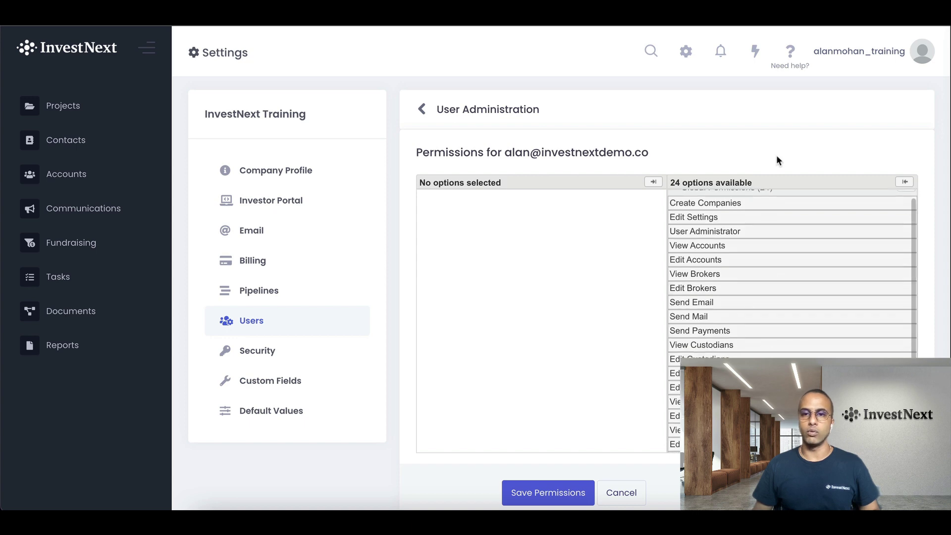
scroll(777, 159, "down", 2)
scroll(765, 167, "up", 1)
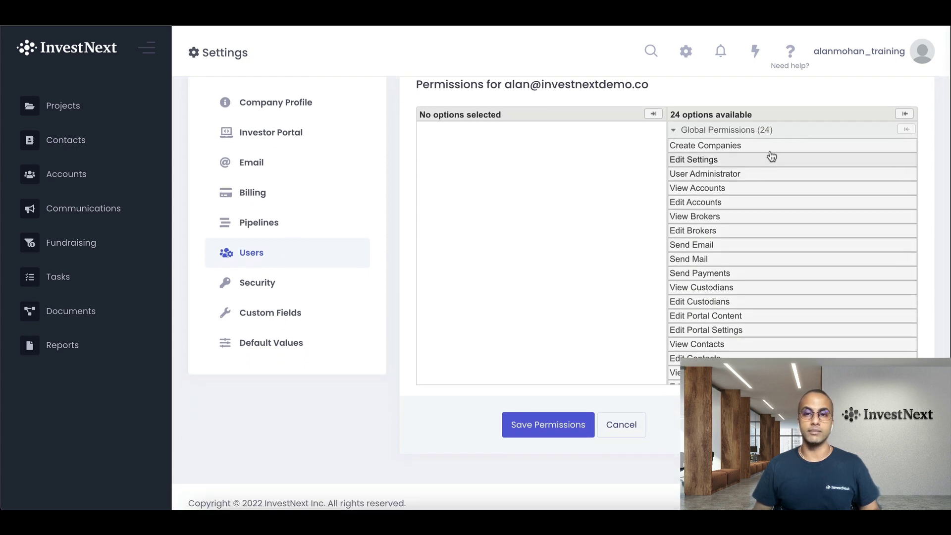
left_click(771, 149)
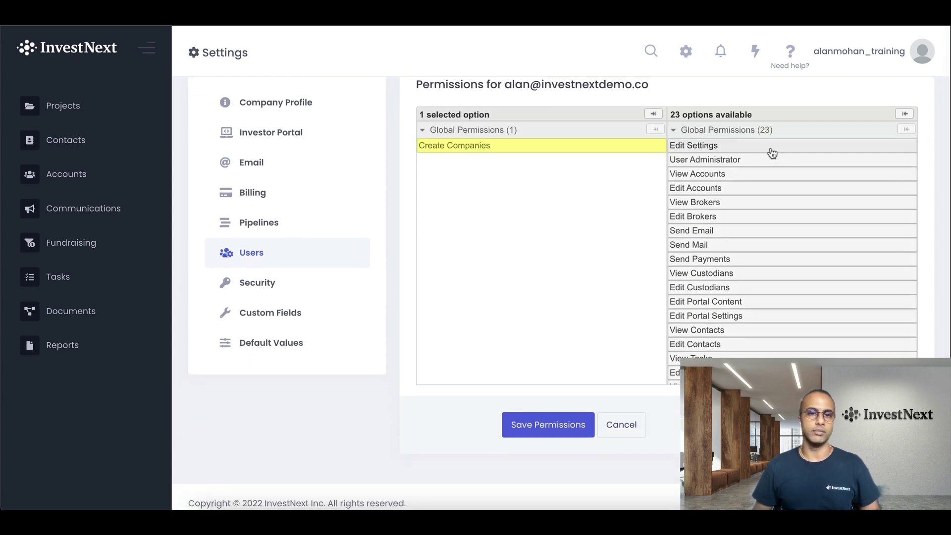
left_click(745, 174)
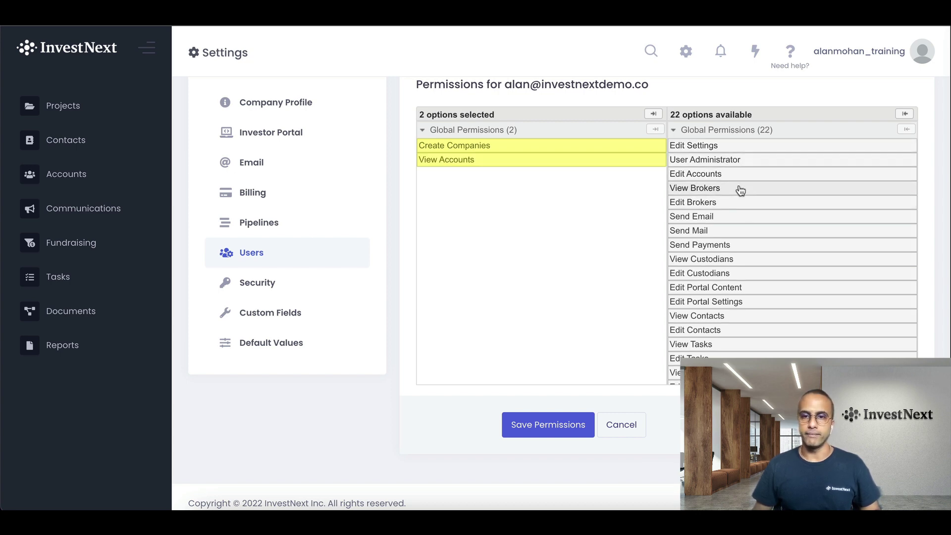
left_click(739, 190)
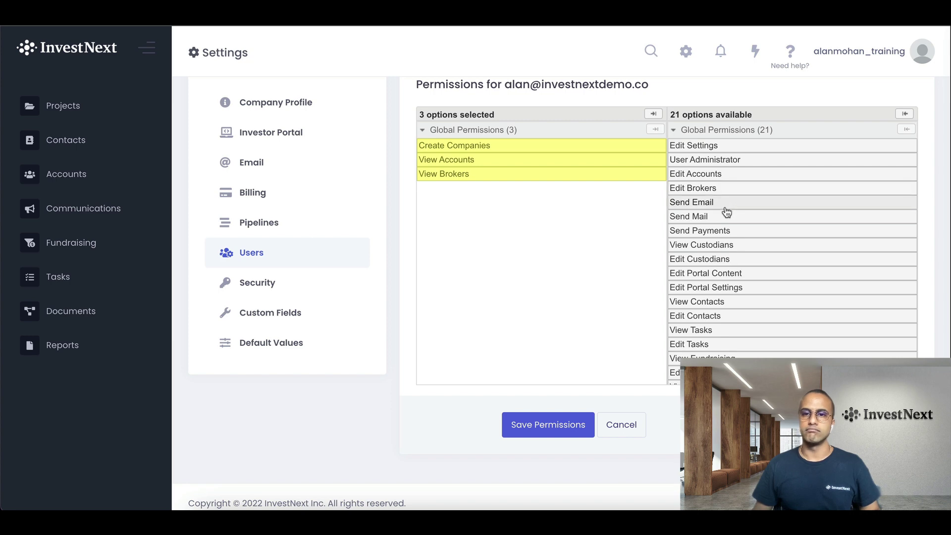
left_click(729, 205)
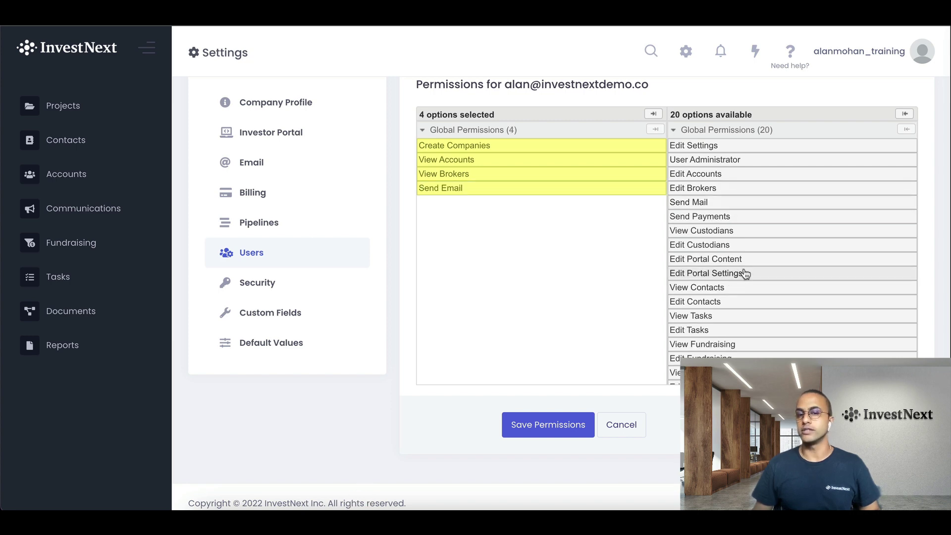
left_click(529, 432)
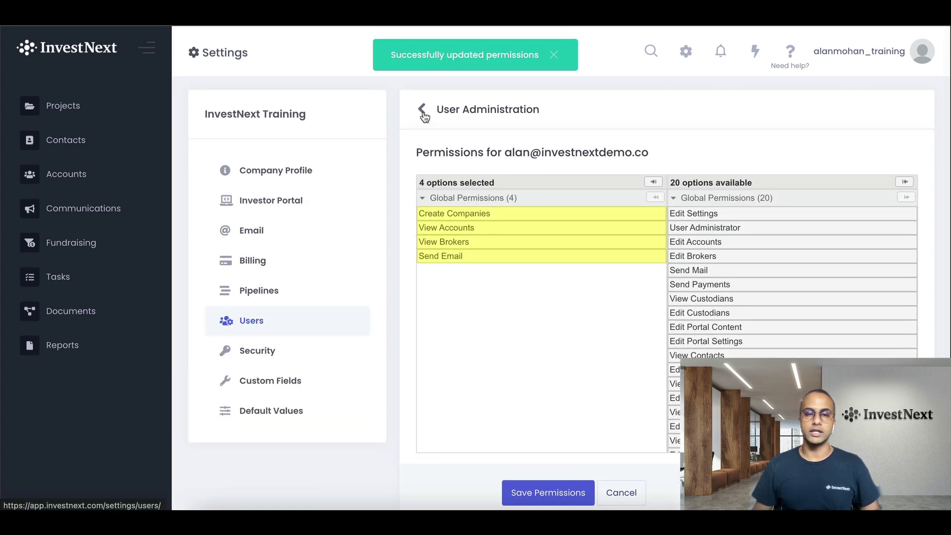
Return to User Administration and scroll the user table to its Actions column.
left_click(423, 110)
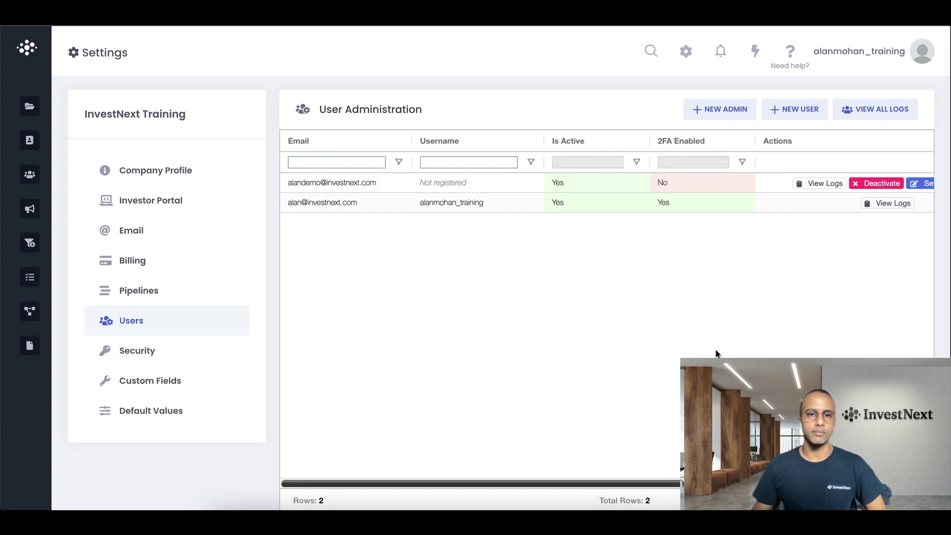
scroll(693, 230, "right", 3)
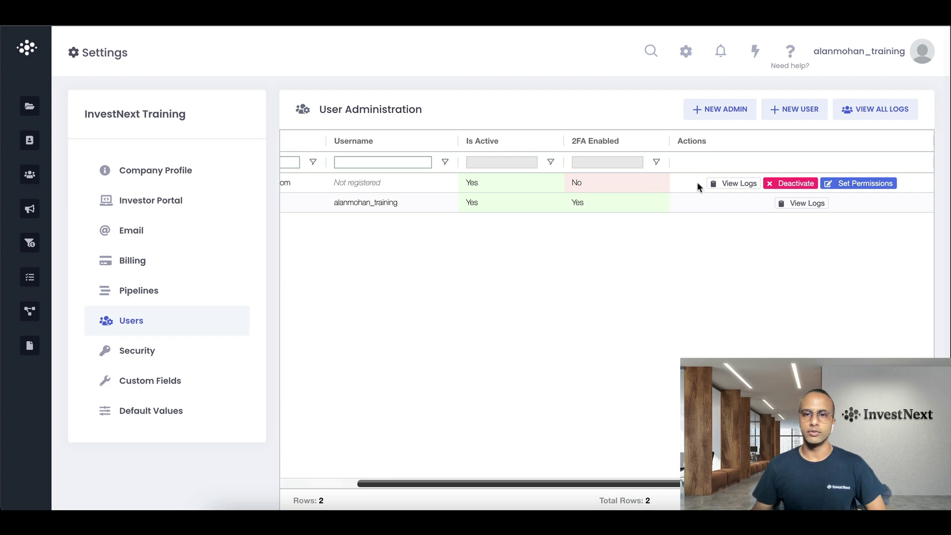